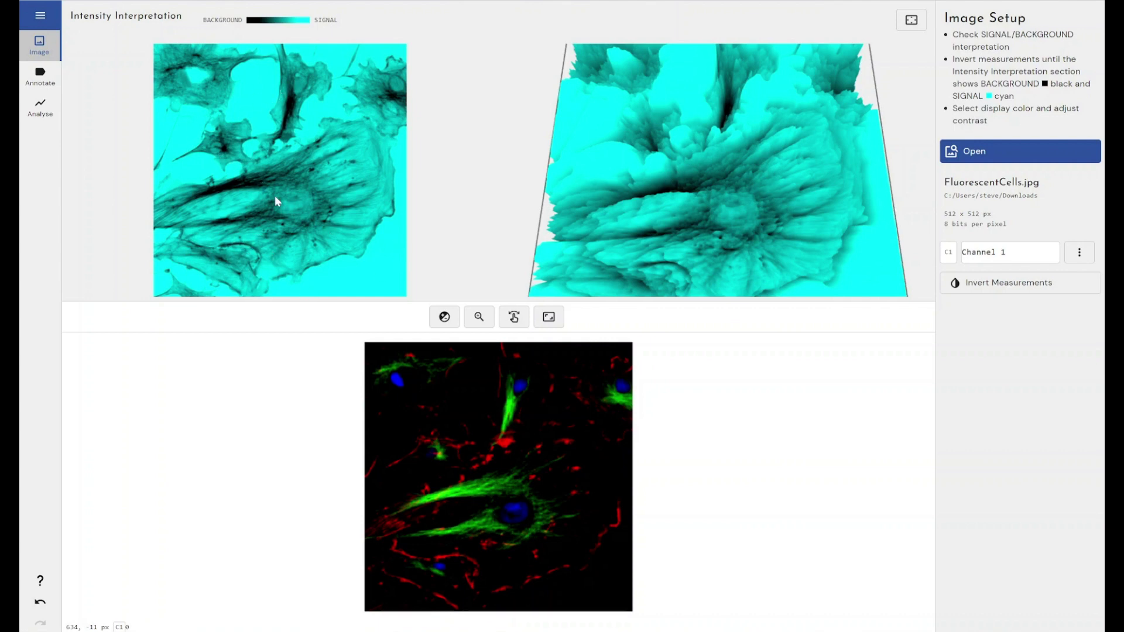
- Orbit the 3D intensity surface to low side angles, briefly viewing it fullscreen
{"action": "mouse_move", "coordinate": [707, 195]}
{"action": "left_mouse_down"}
{"action": "mouse_move", "coordinate": [707, 128]}
{"action": "mouse_move", "coordinate": [708, 197]}
{"action": "mouse_move", "coordinate": [711, 175]}
{"action": "left_mouse_up"}
{"action": "left_click", "coordinate": [911, 20]}
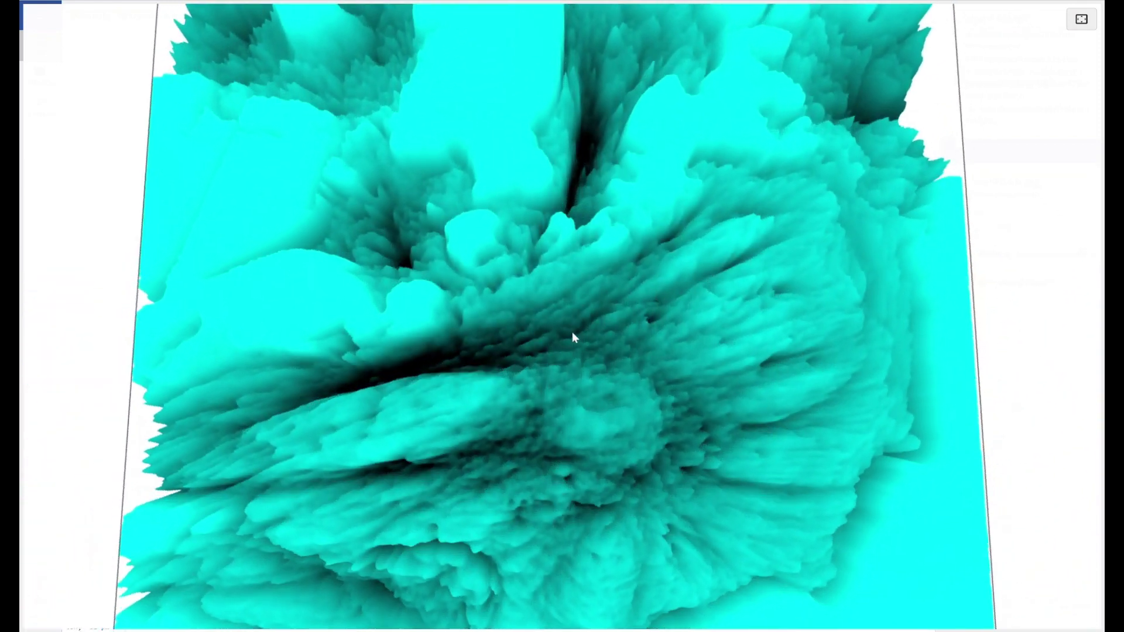
{"action": "left_click_drag", "start_coordinate": [692, 361], "coordinate": [584, 378]}
{"action": "left_click", "coordinate": [1082, 19]}
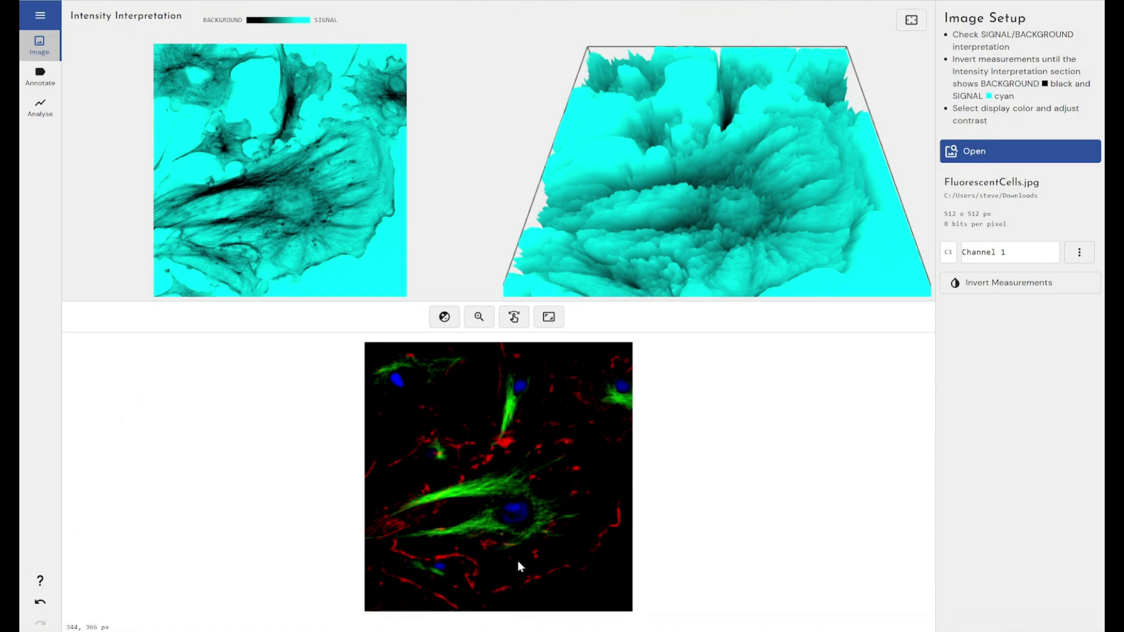
- Stretch Channel 1 to the full 0–255 range, then zoom into the central cell region
{"action": "left_click", "coordinate": [444, 317]}
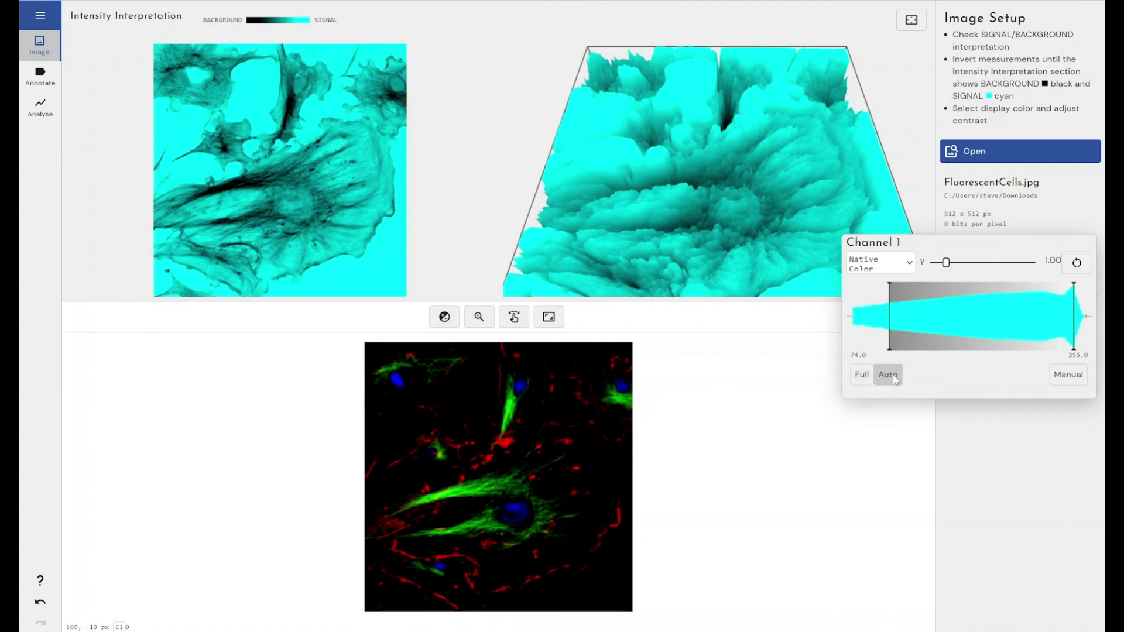
{"action": "left_click", "coordinate": [871, 378]}
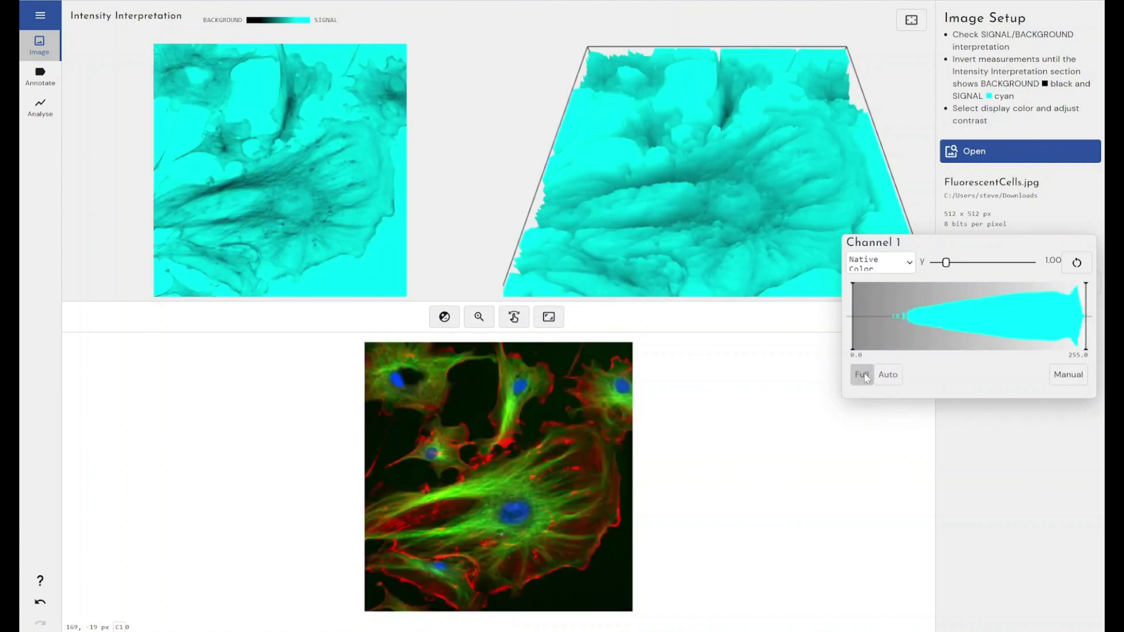
{"action": "left_click", "coordinate": [789, 520]}
{"action": "left_click", "coordinate": [479, 316]}
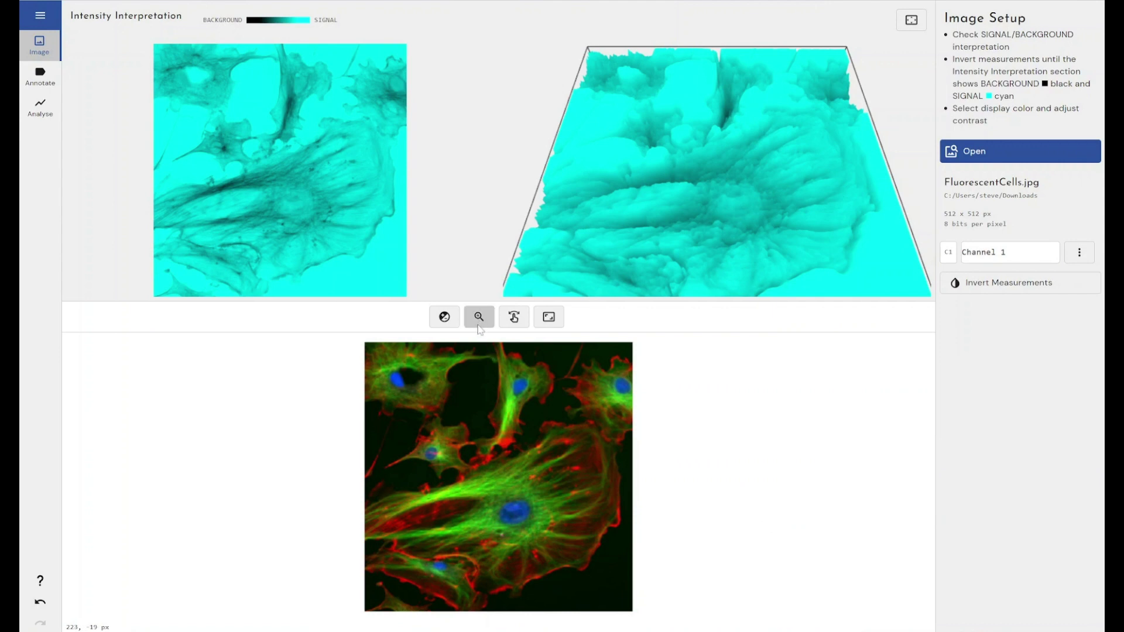
{"action": "left_click_drag", "start_coordinate": [401, 442], "coordinate": [571, 543]}
- Raise the Channel 1 gamma to 1.23 to brighten the cells
{"action": "left_click", "coordinate": [444, 317]}
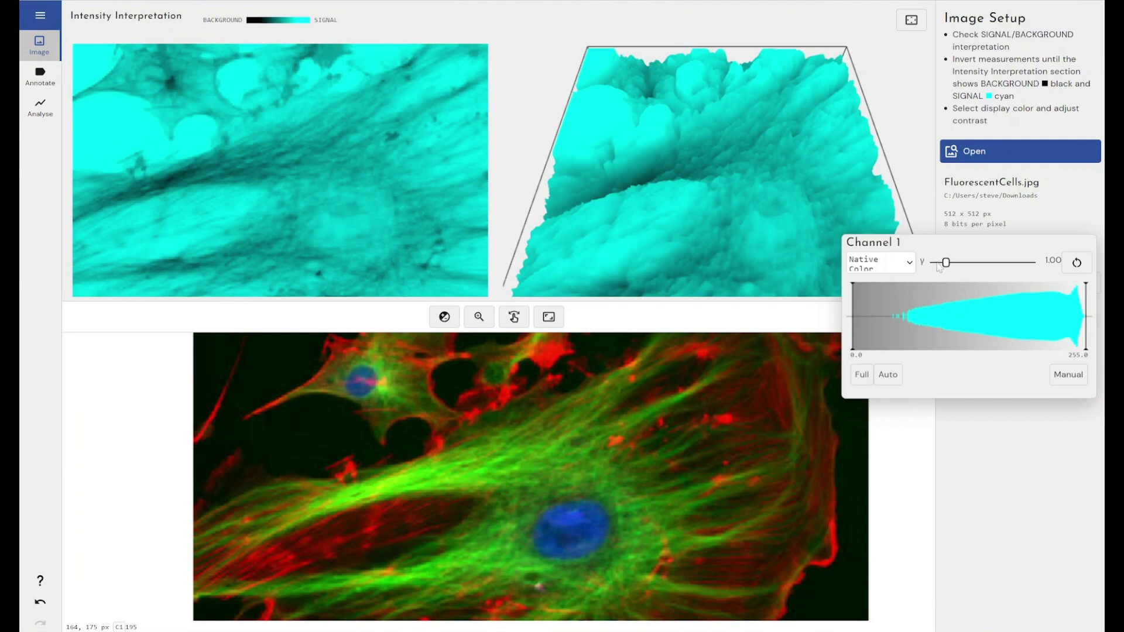
{"action": "mouse_move", "coordinate": [947, 263]}
{"action": "left_mouse_down"}
{"action": "mouse_move", "coordinate": [960, 267]}
{"action": "mouse_move", "coordinate": [944, 265]}
{"action": "left_mouse_up"}
{"action": "left_click", "coordinate": [880, 469]}
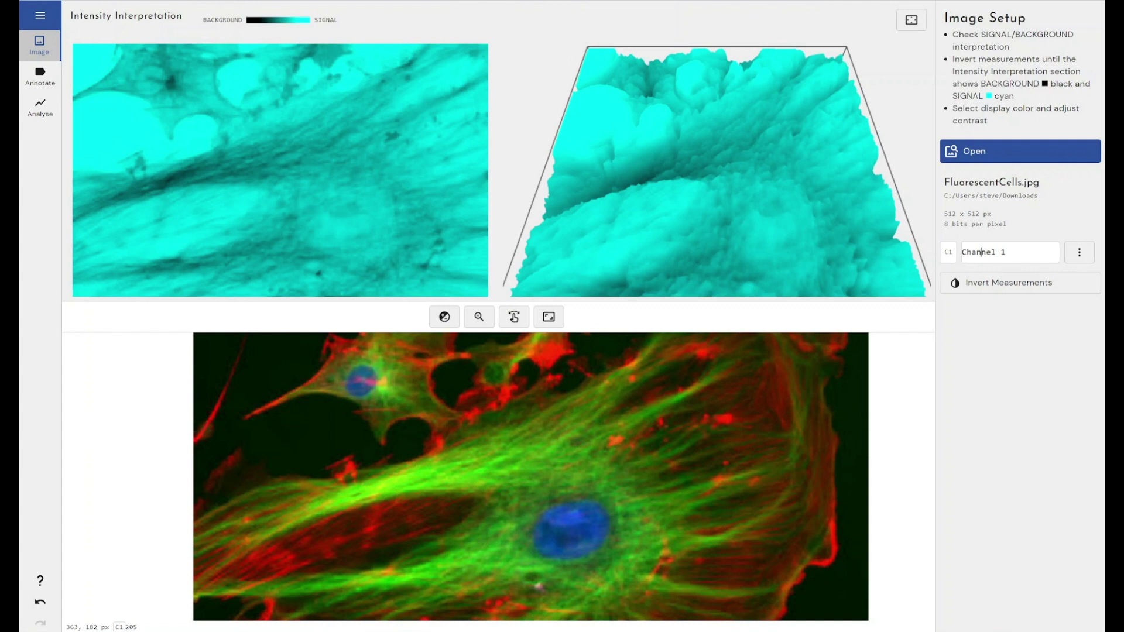
- Split the image into separate red, green and blue colour channels
{"action": "left_click", "coordinate": [1082, 253]}
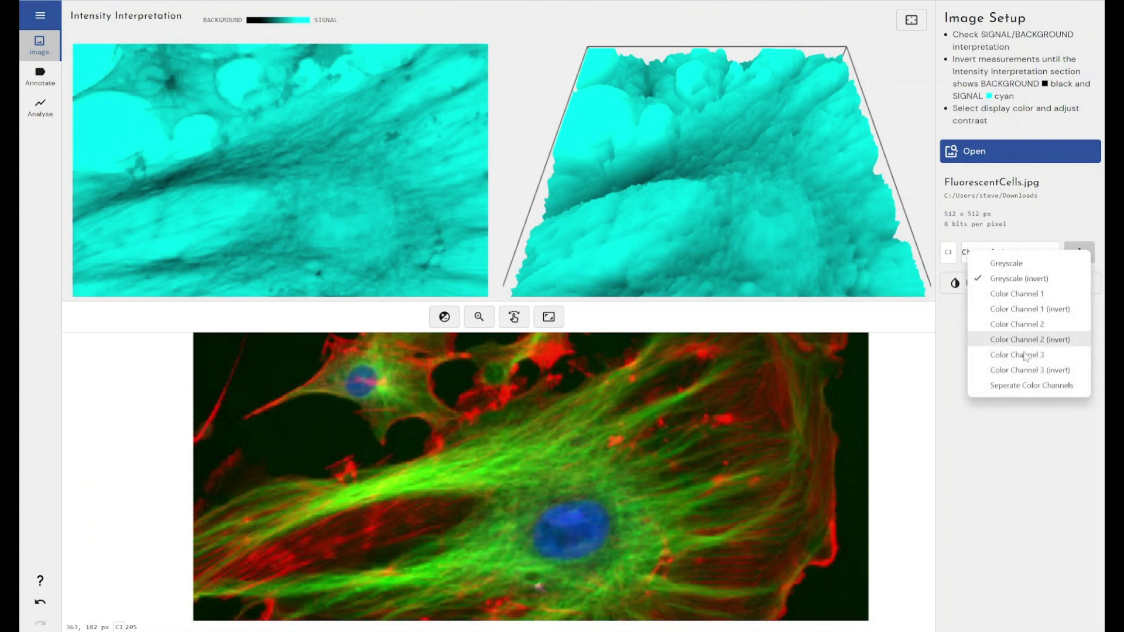
{"action": "left_click", "coordinate": [1013, 386]}
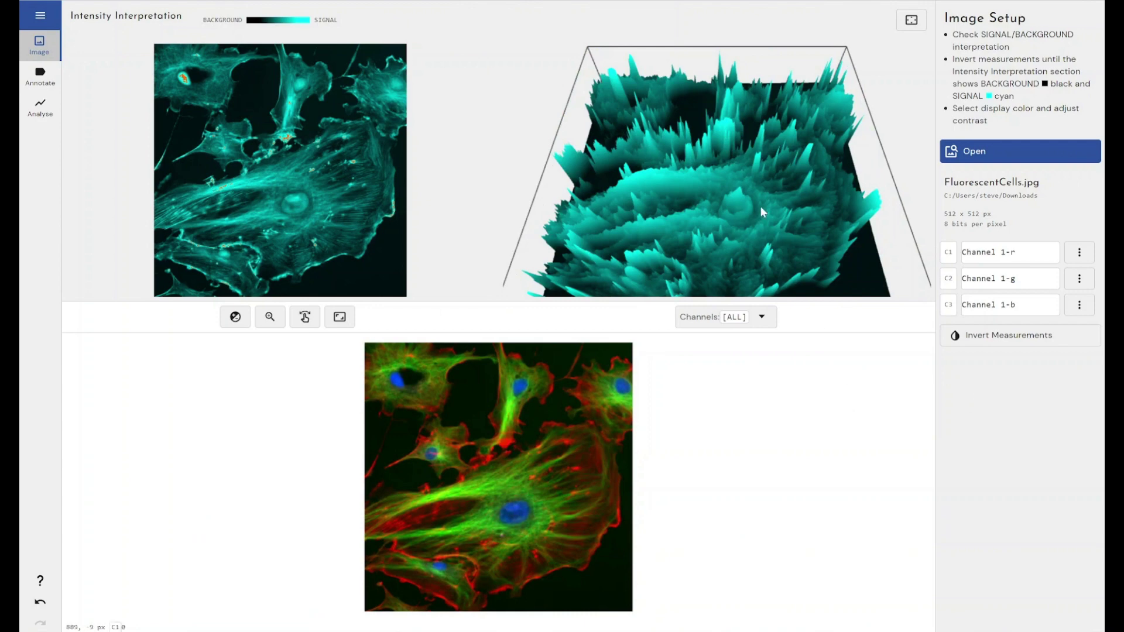
{"action": "left_click_drag", "start_coordinate": [761, 228], "coordinate": [760, 171]}
- Compare the red, green and blue channels individually, finishing with all three displayed
{"action": "left_click", "coordinate": [731, 316]}
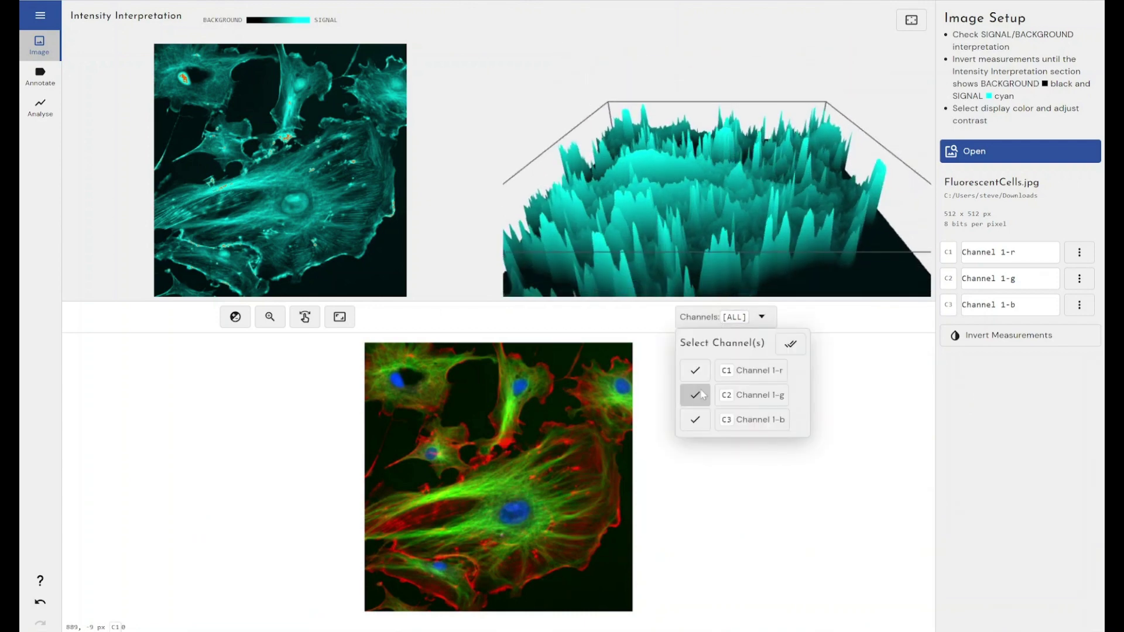
{"action": "left_click", "coordinate": [695, 419]}
{"action": "left_click", "coordinate": [695, 394]}
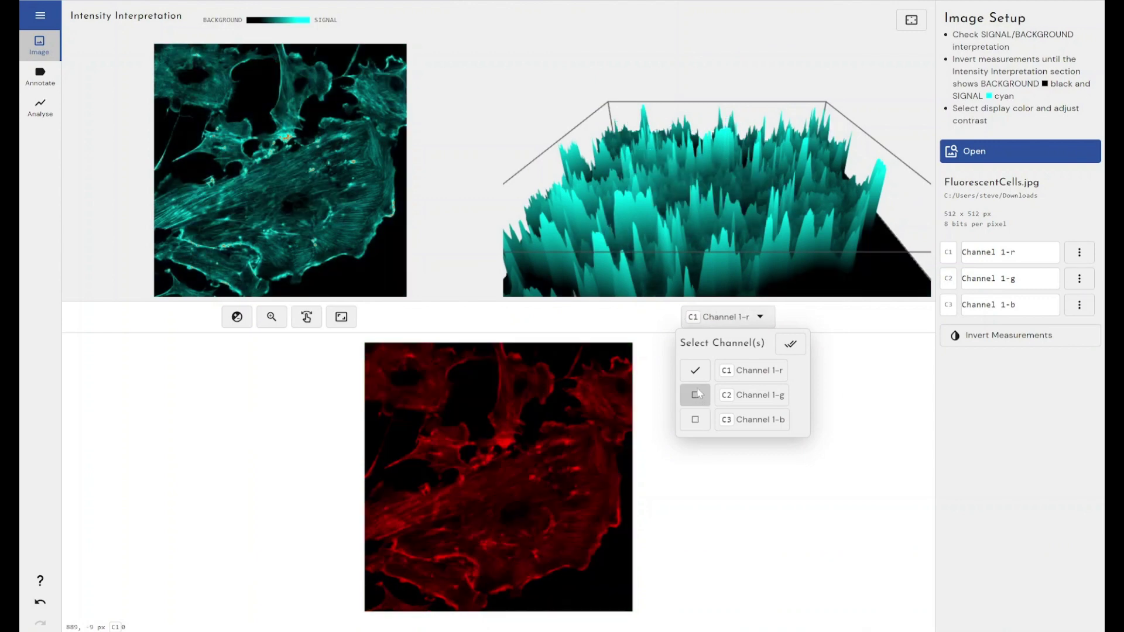
{"action": "left_click", "coordinate": [695, 395]}
{"action": "left_click", "coordinate": [695, 370]}
{"action": "left_click", "coordinate": [695, 418]}
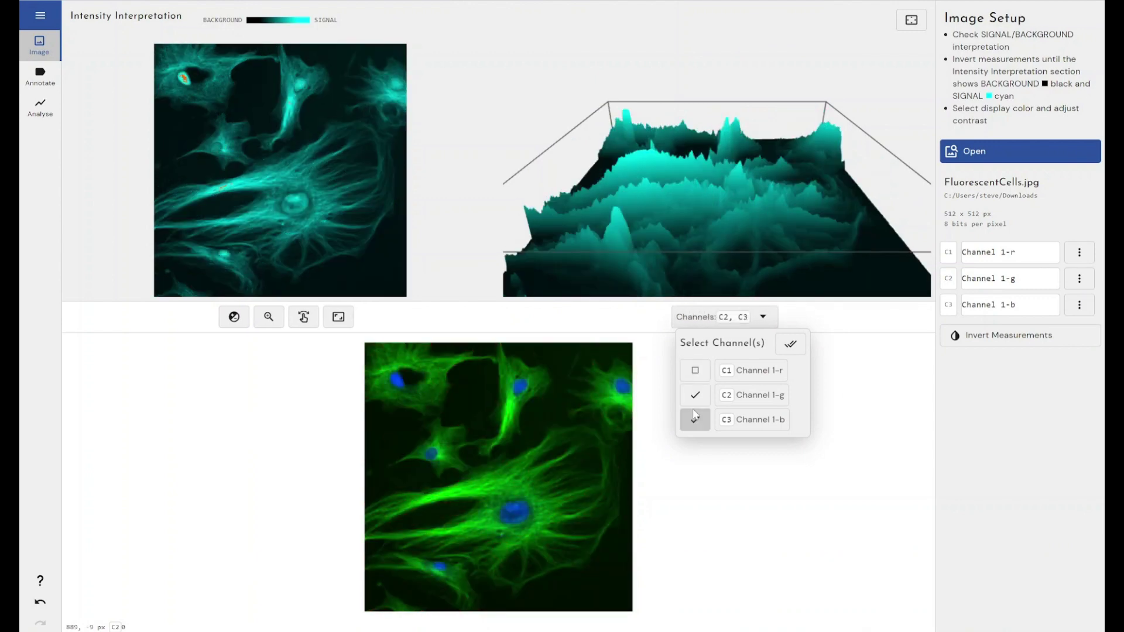
{"action": "left_click", "coordinate": [695, 419]}
{"action": "left_click", "coordinate": [695, 370]}
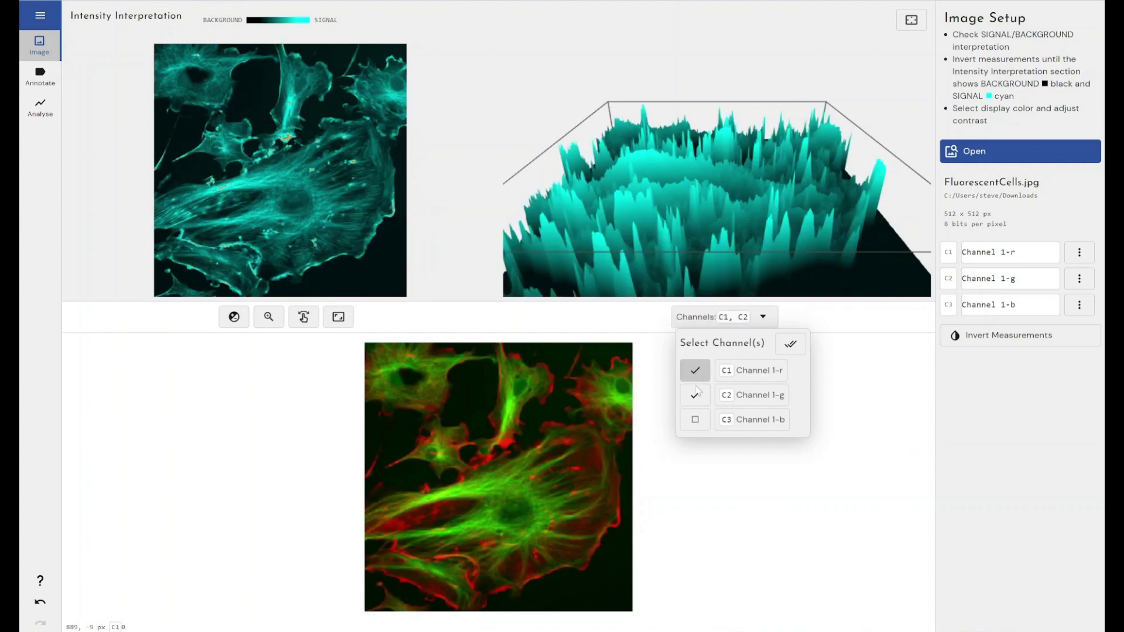
{"action": "left_click", "coordinate": [695, 420]}
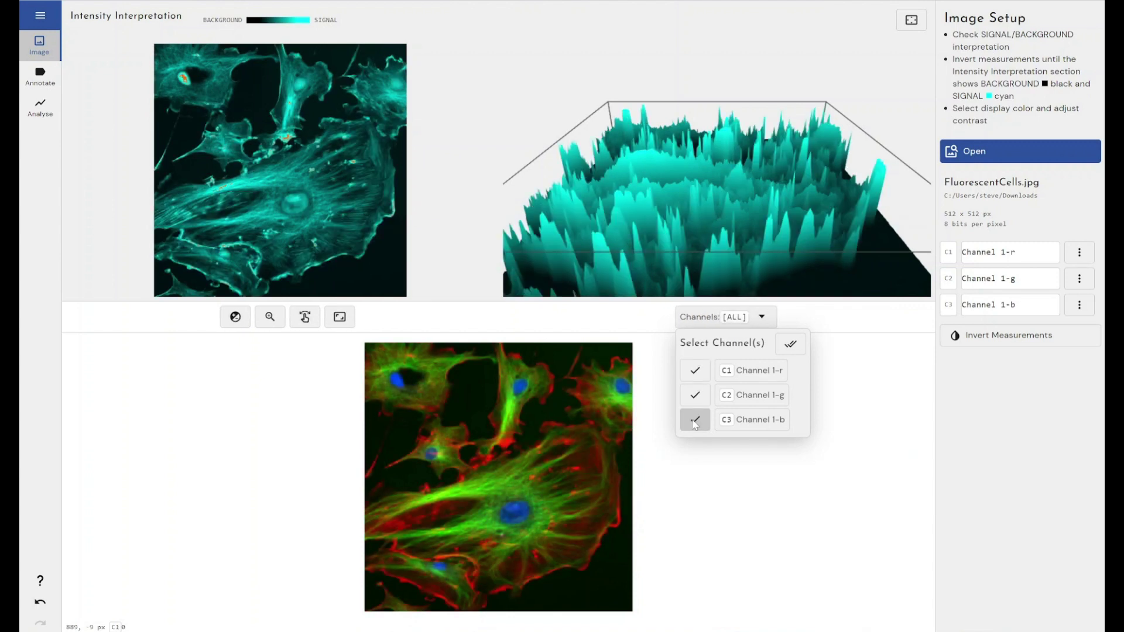
{"action": "left_click", "coordinate": [694, 420]}
{"action": "left_click", "coordinate": [695, 394]}
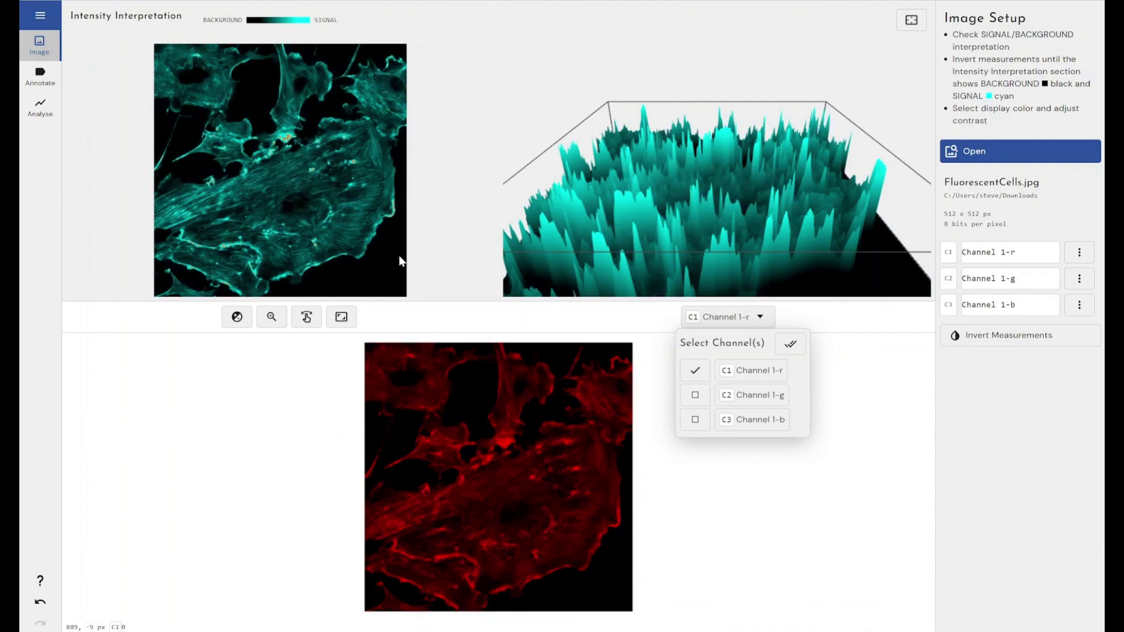
{"action": "left_click", "coordinate": [694, 396]}
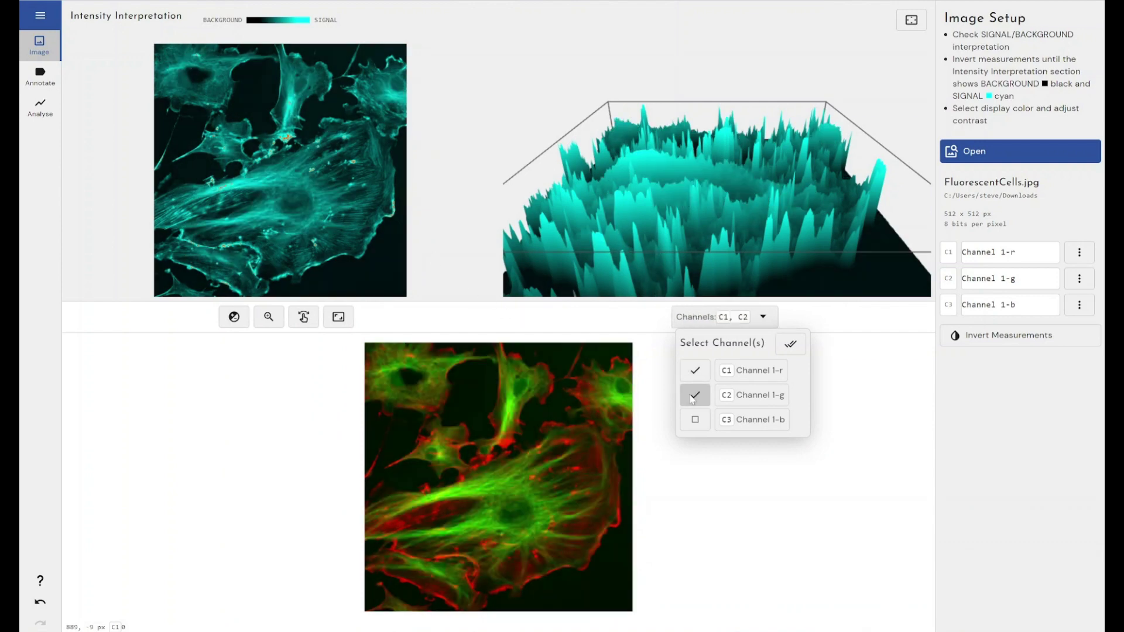
{"action": "left_click", "coordinate": [694, 420]}
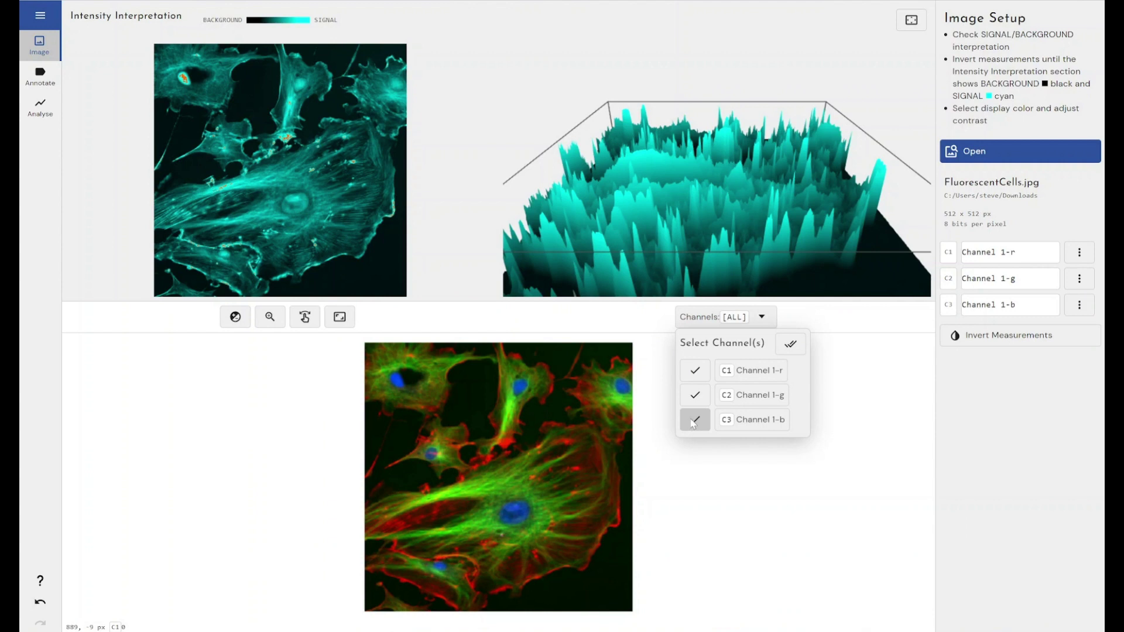
{"action": "left_click", "coordinate": [883, 475]}
{"action": "left_click", "coordinate": [239, 318]}
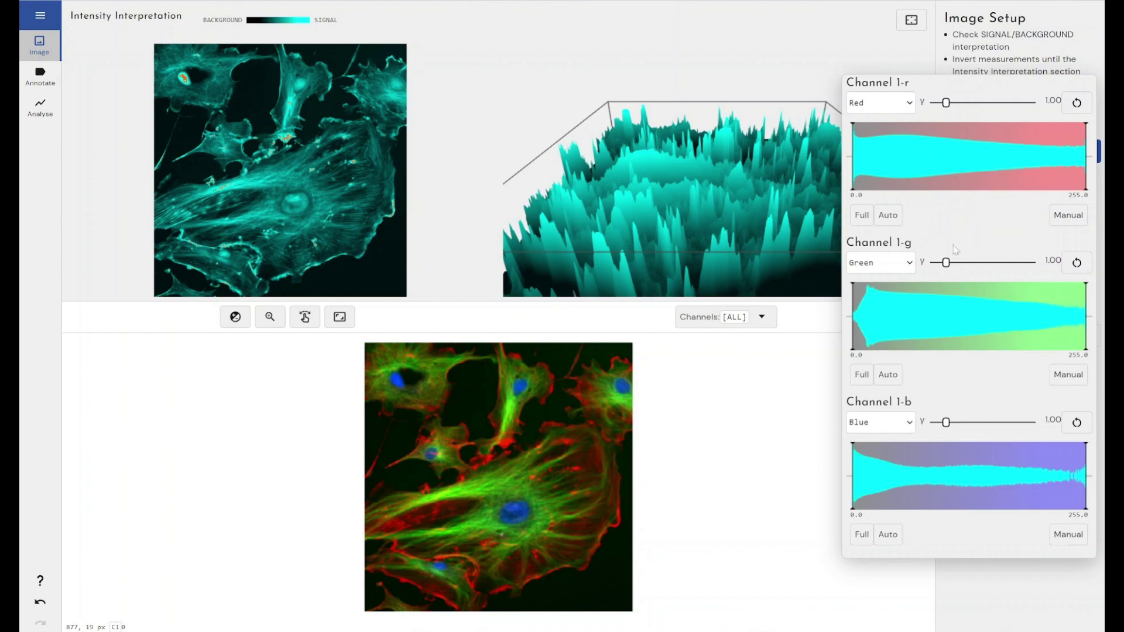
- Try green channel limits and auto-contrast, then reset green to the full 0–255 range
{"action": "left_click", "coordinate": [965, 316]}
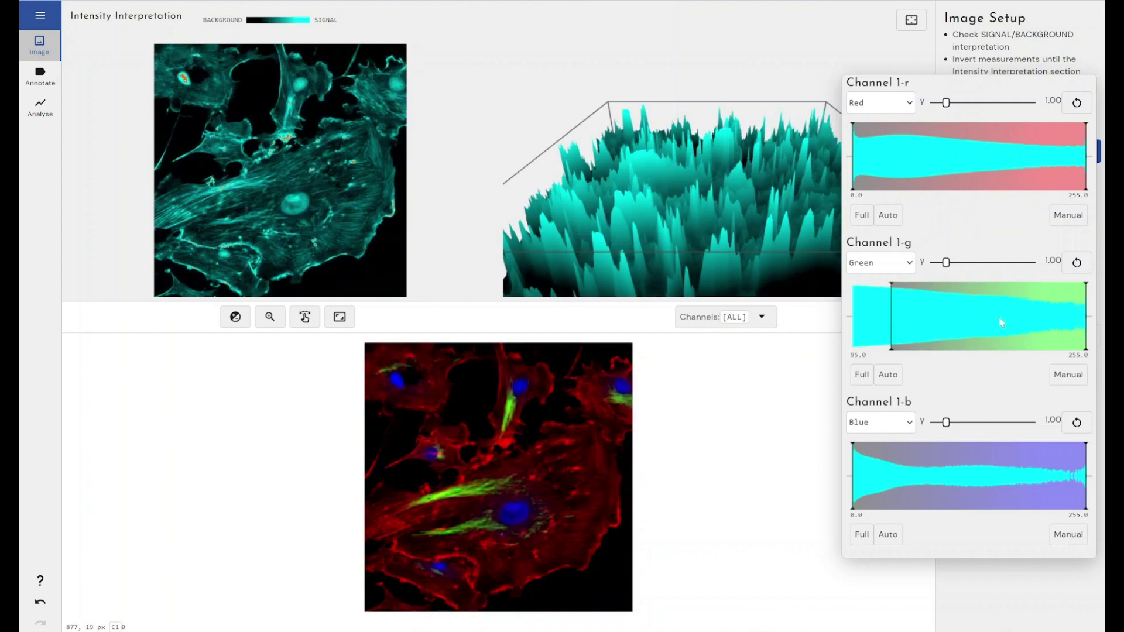
{"action": "left_click", "coordinate": [884, 376]}
{"action": "left_click", "coordinate": [861, 375]}
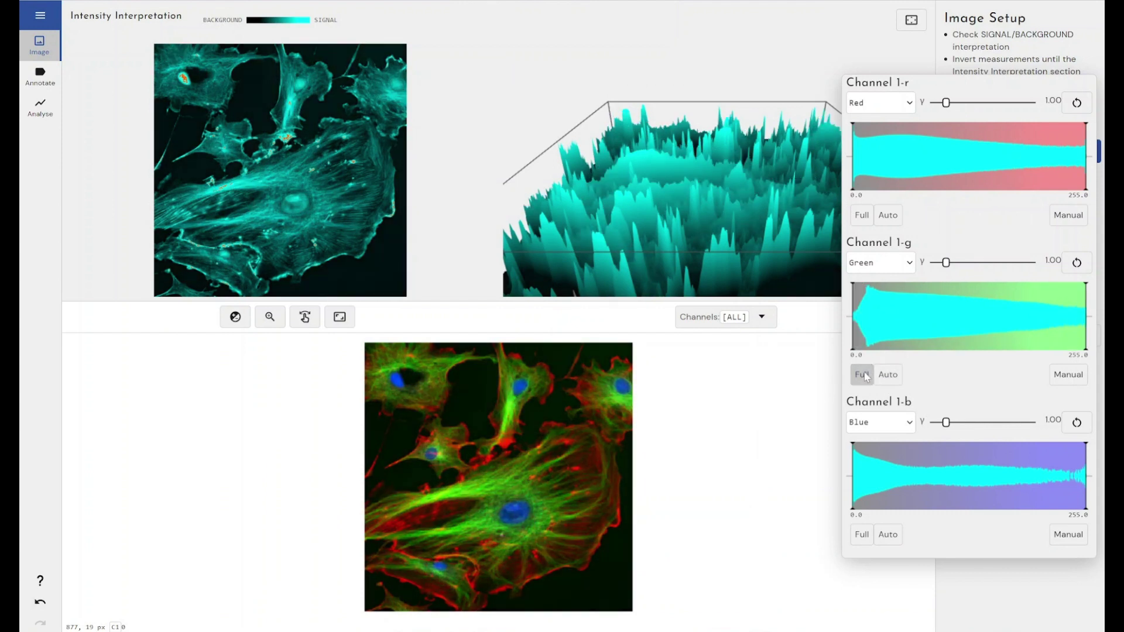
{"action": "left_click", "coordinate": [726, 470]}
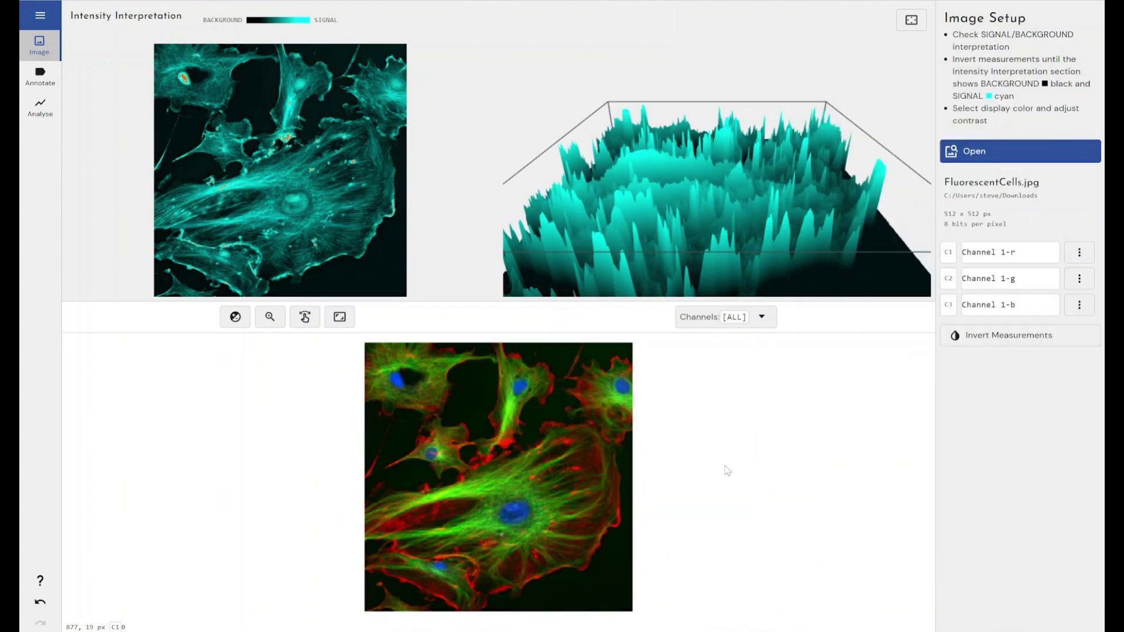
- Zoom and pan around the upper-left cells, fit the image back, and rotate the 3D surface
{"action": "left_click", "coordinate": [270, 317]}
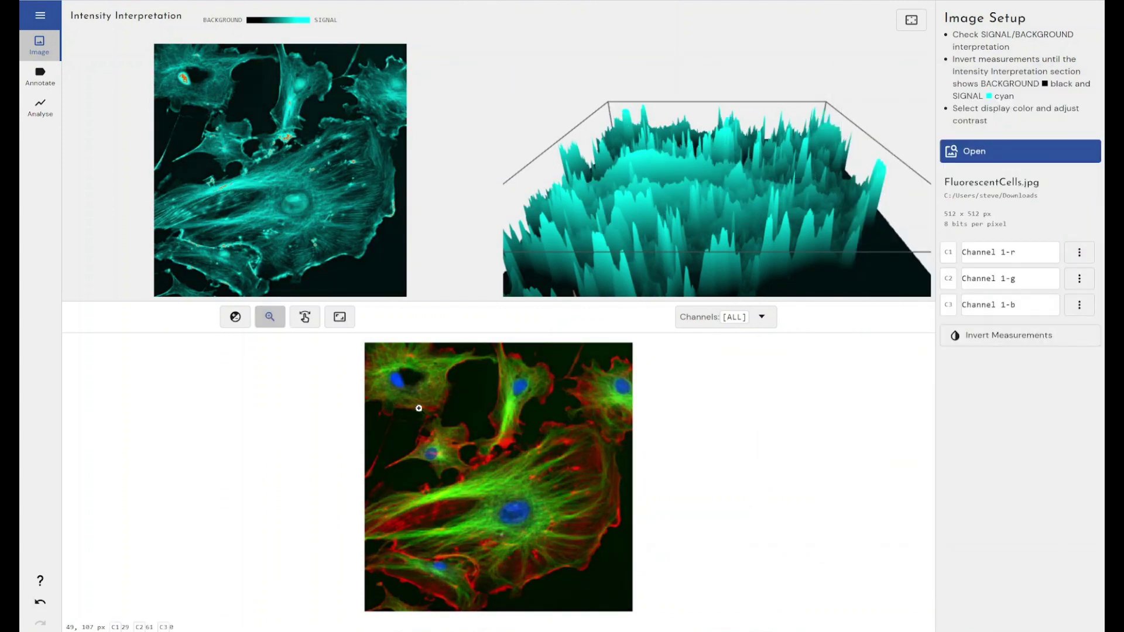
{"action": "left_click_drag", "start_coordinate": [390, 399], "coordinate": [536, 505]}
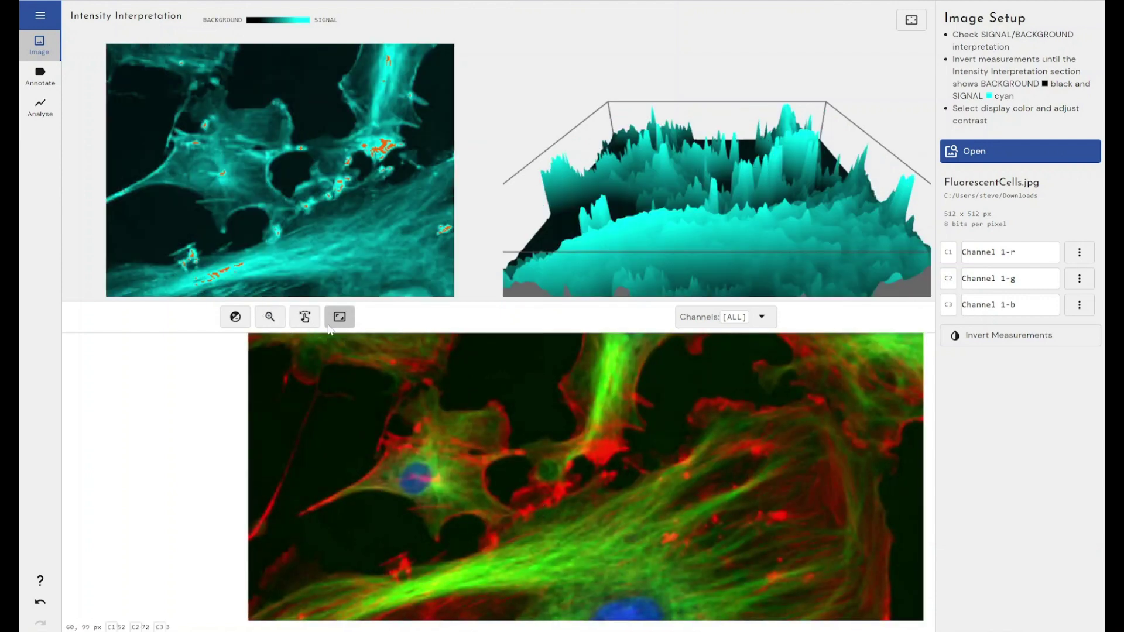
{"action": "left_click", "coordinate": [304, 317]}
{"action": "left_click_drag", "start_coordinate": [574, 509], "coordinate": [418, 420]}
{"action": "left_click", "coordinate": [340, 319]}
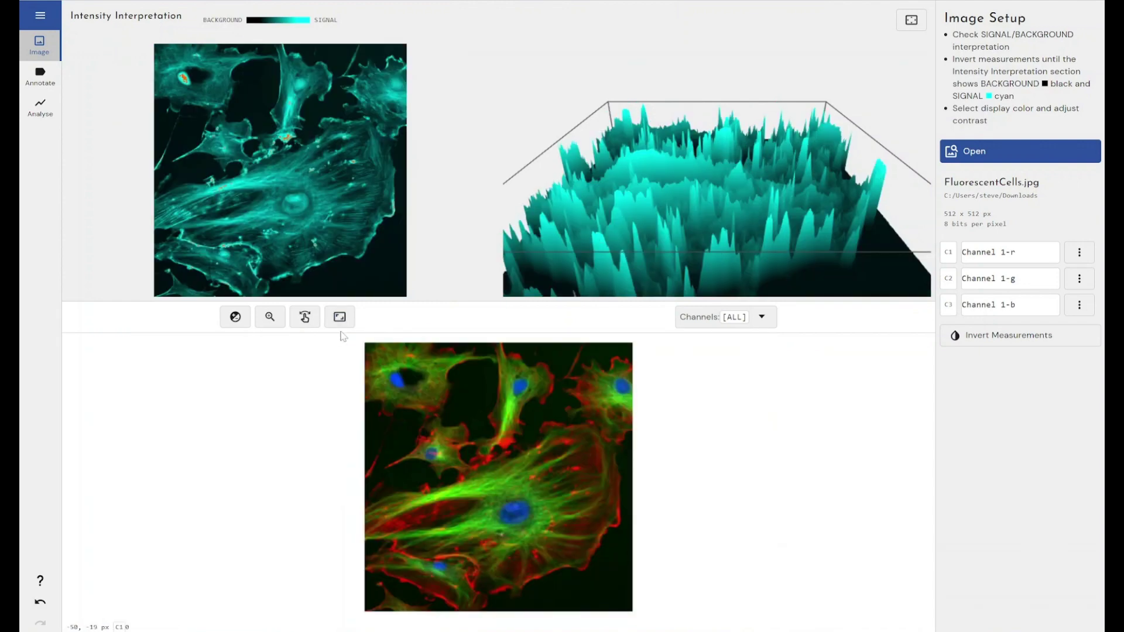
{"action": "mouse_move", "coordinate": [755, 237]}
{"action": "left_mouse_down"}
{"action": "mouse_move", "coordinate": [758, 290]}
{"action": "mouse_move", "coordinate": [755, 209]}
{"action": "mouse_move", "coordinate": [757, 219]}
{"action": "left_mouse_up"}
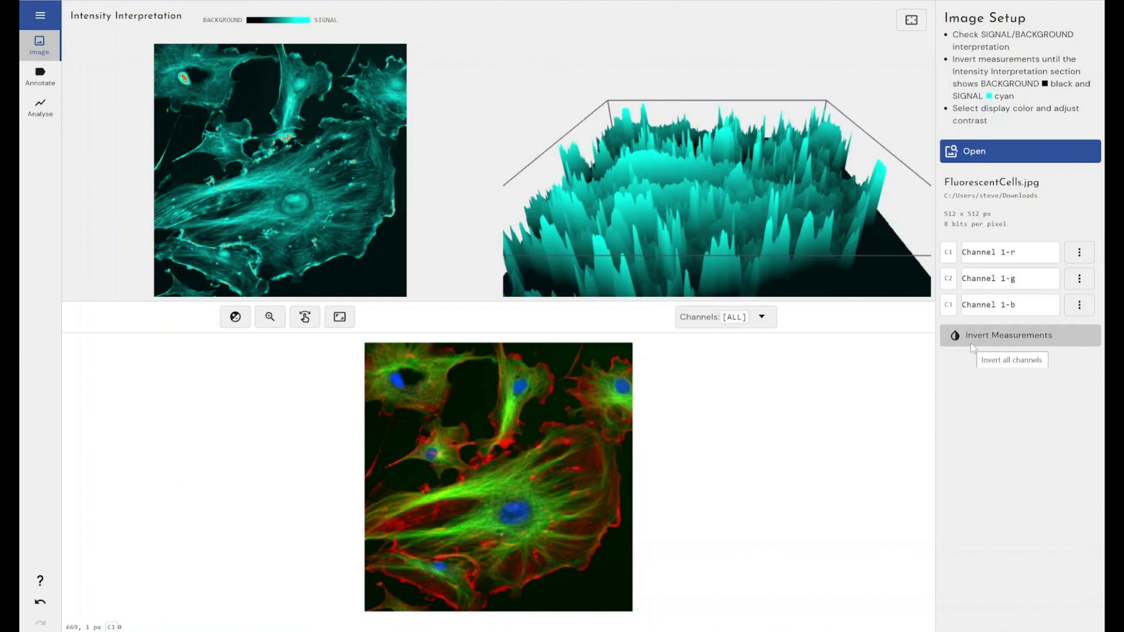
{"action": "left_click_drag", "start_coordinate": [779, 252], "coordinate": [749, 217]}
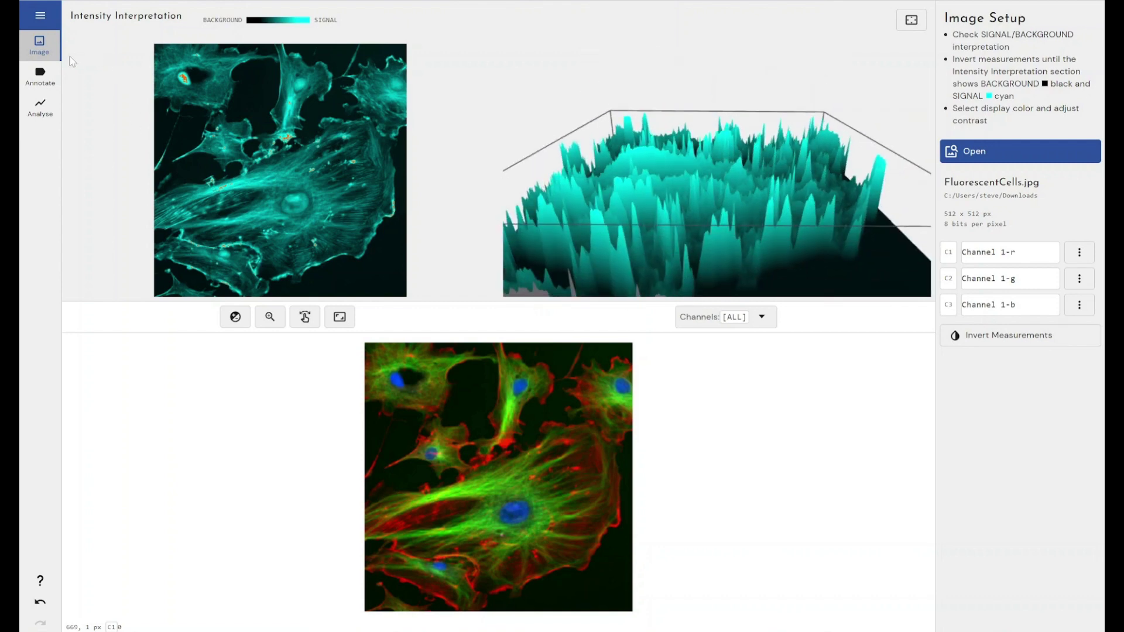
- Label the central nucleus 'Nucleus' in 14pt on a blue background, plus a second label right of the image
{"action": "left_click", "coordinate": [41, 76]}
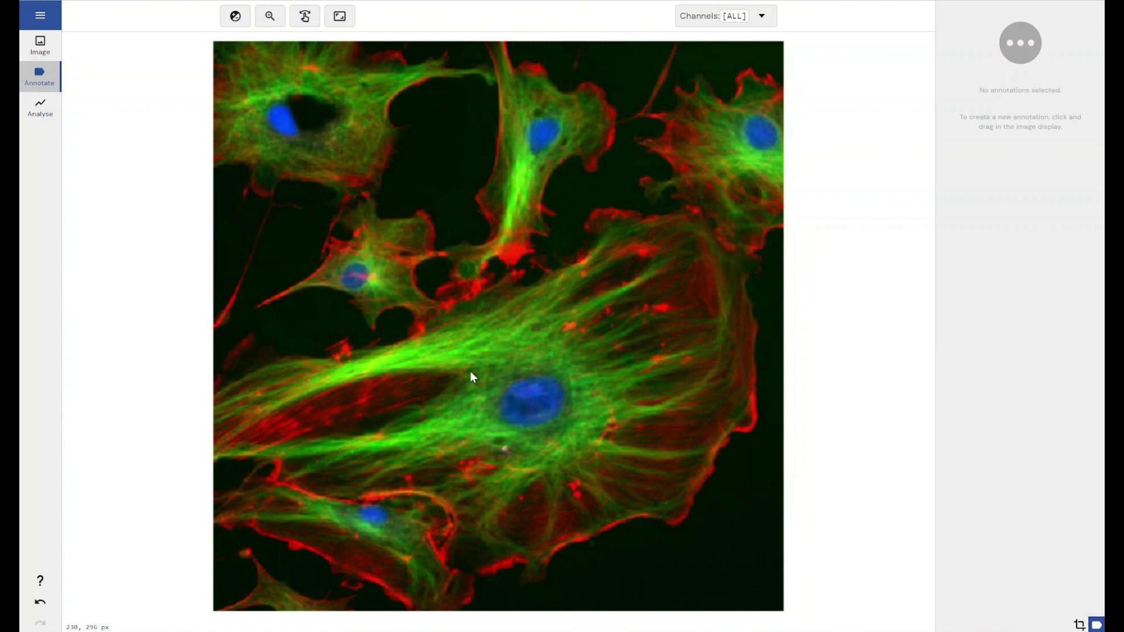
{"action": "left_click_drag", "start_coordinate": [529, 395], "coordinate": [685, 562]}
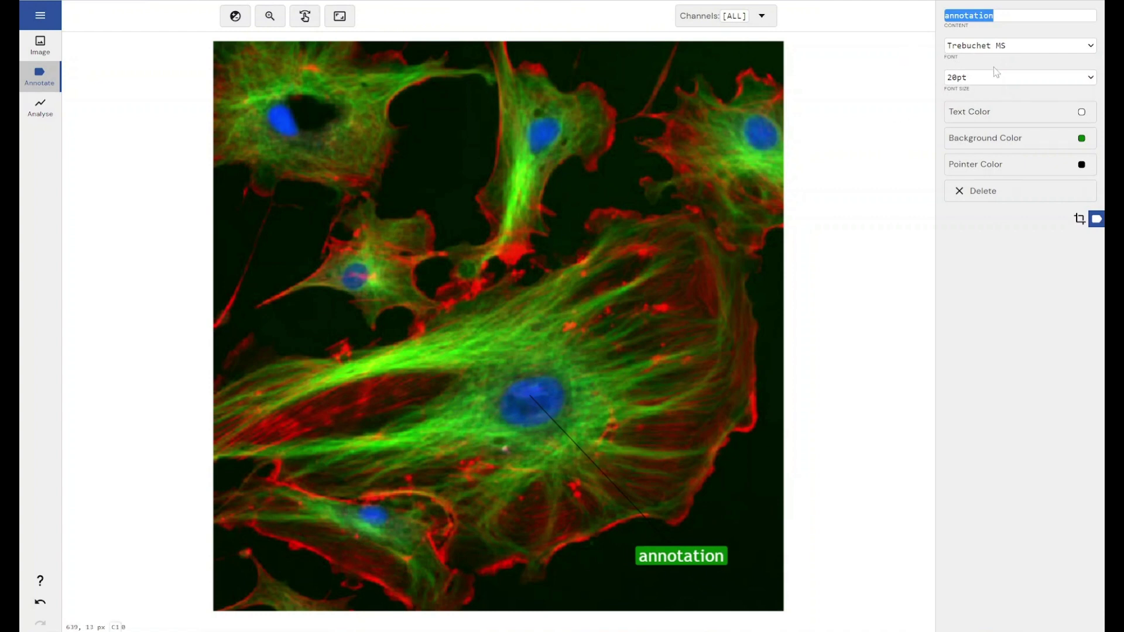
{"action": "type", "text": "Nucleus"}
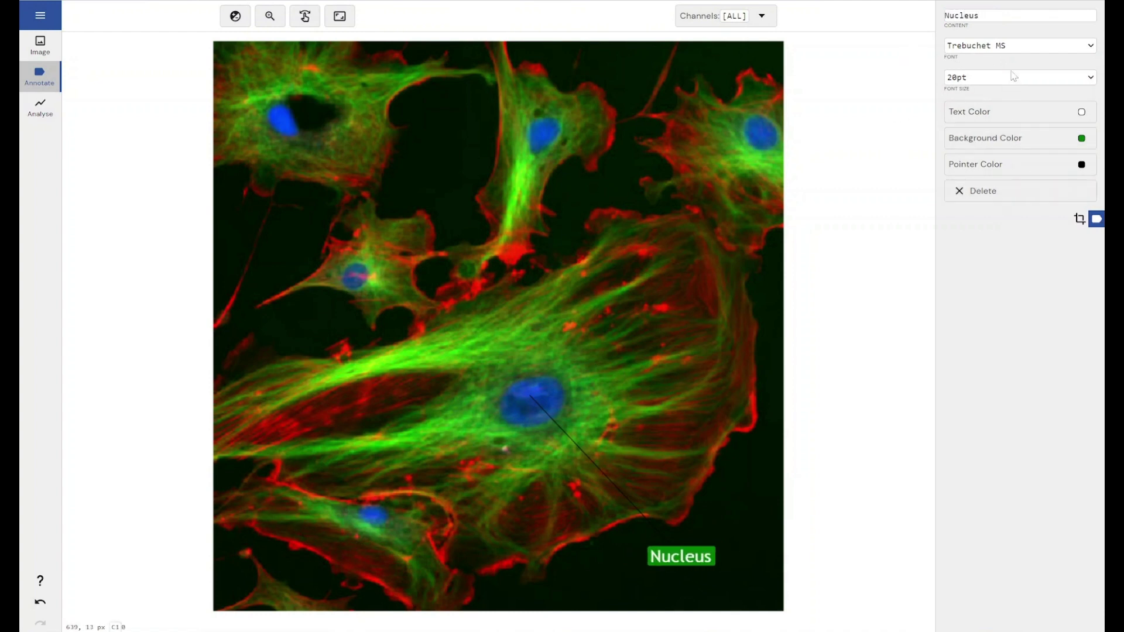
{"action": "left_click", "coordinate": [1001, 81]}
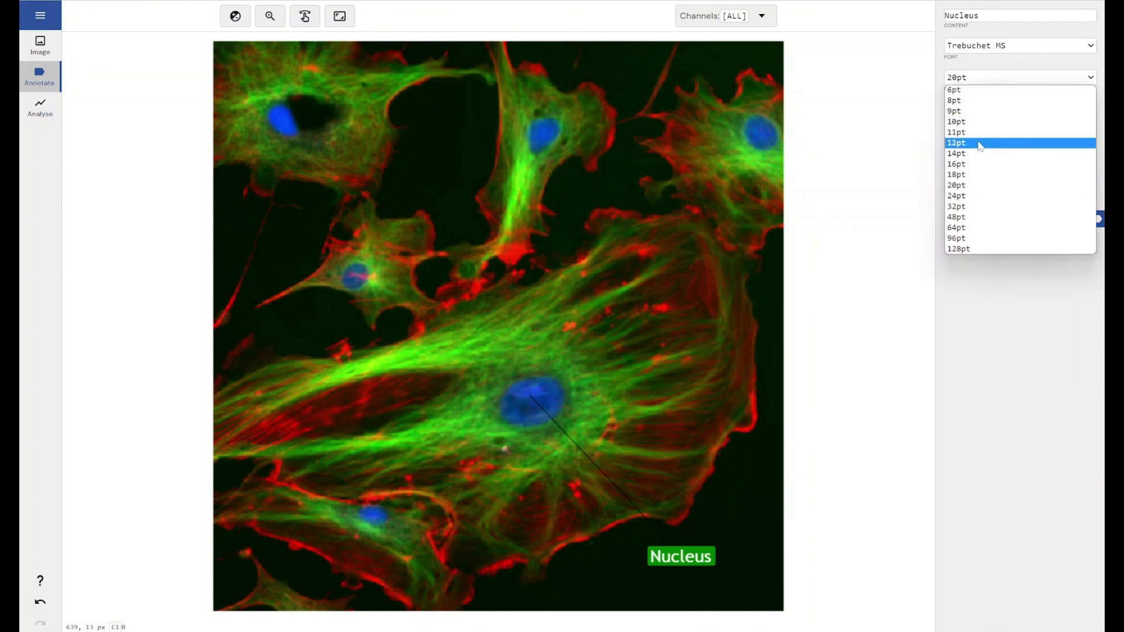
{"action": "left_click", "coordinate": [1001, 153]}
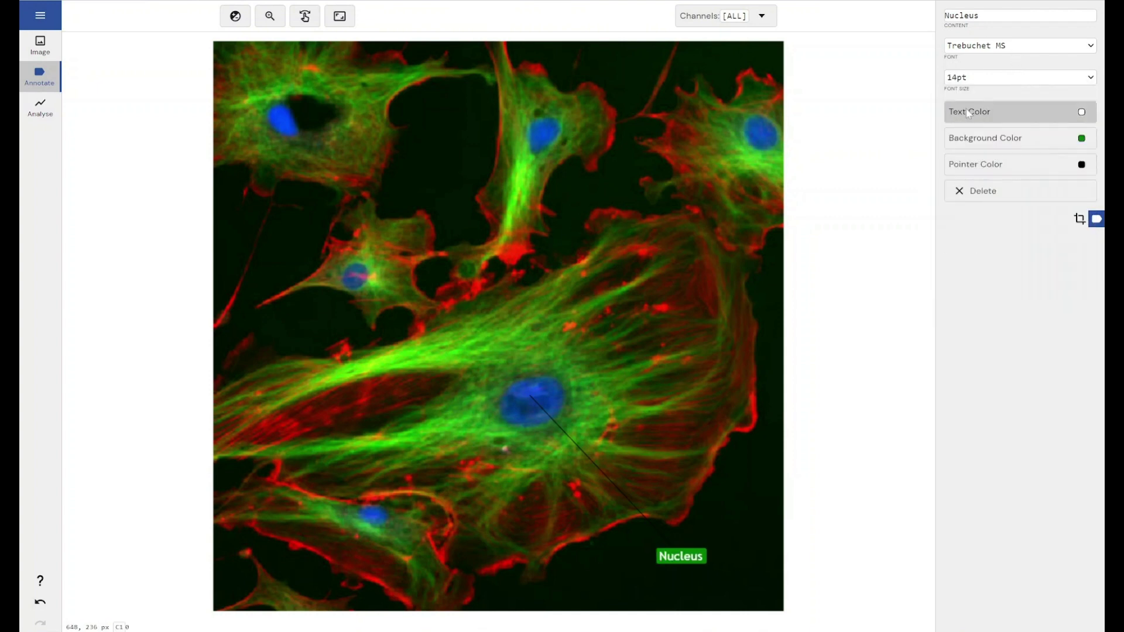
{"action": "left_click", "coordinate": [1021, 138]}
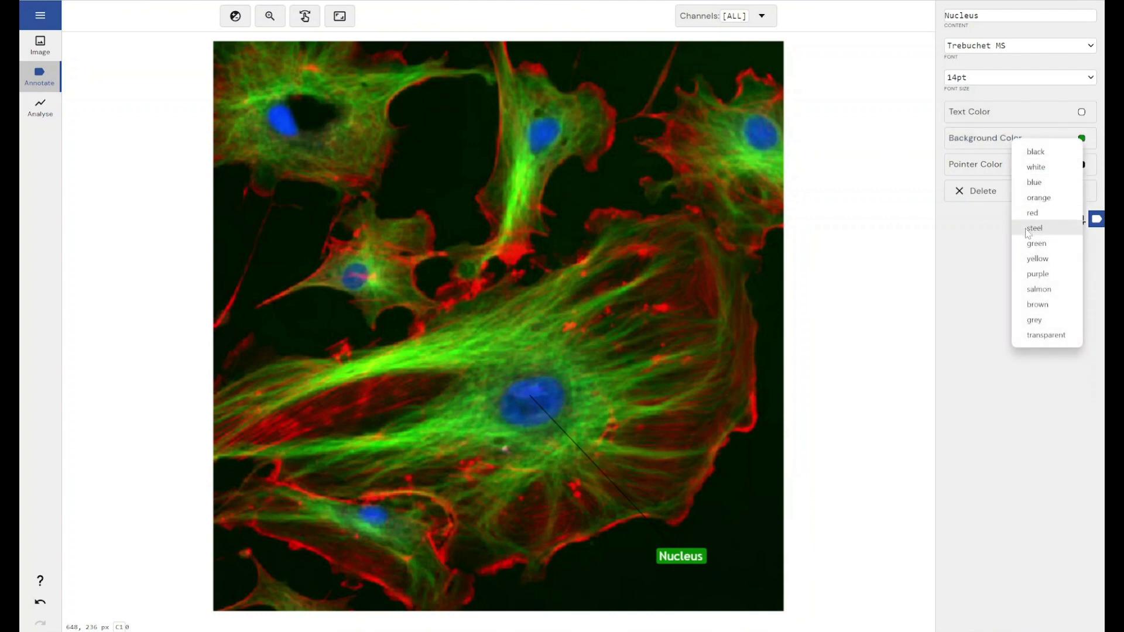
{"action": "left_click", "coordinate": [1049, 185]}
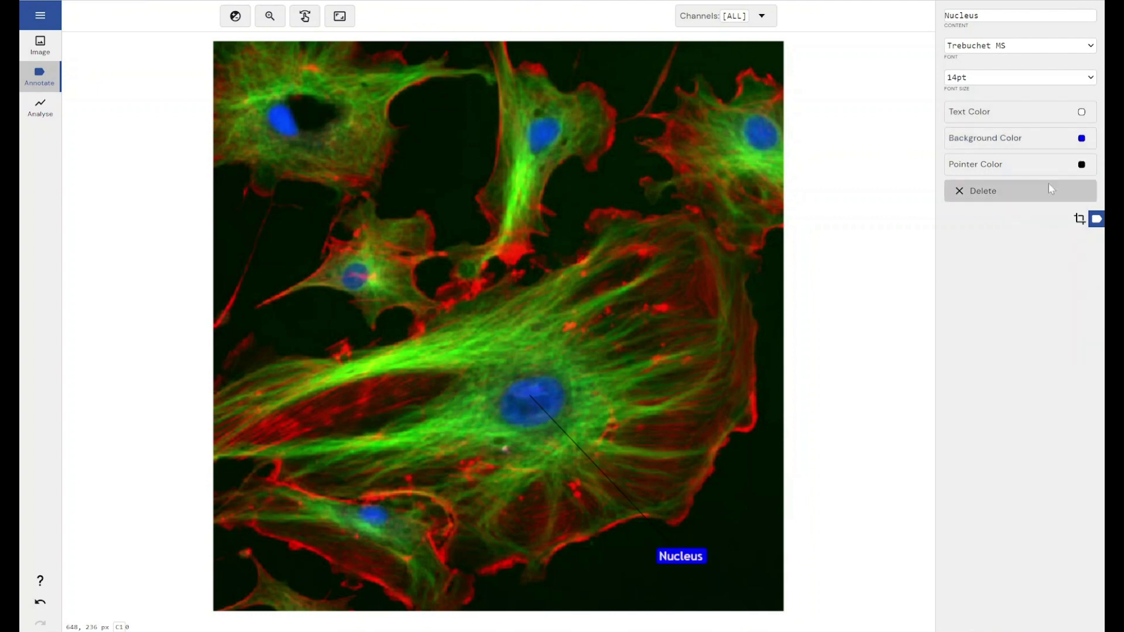
{"action": "left_click", "coordinate": [878, 403]}
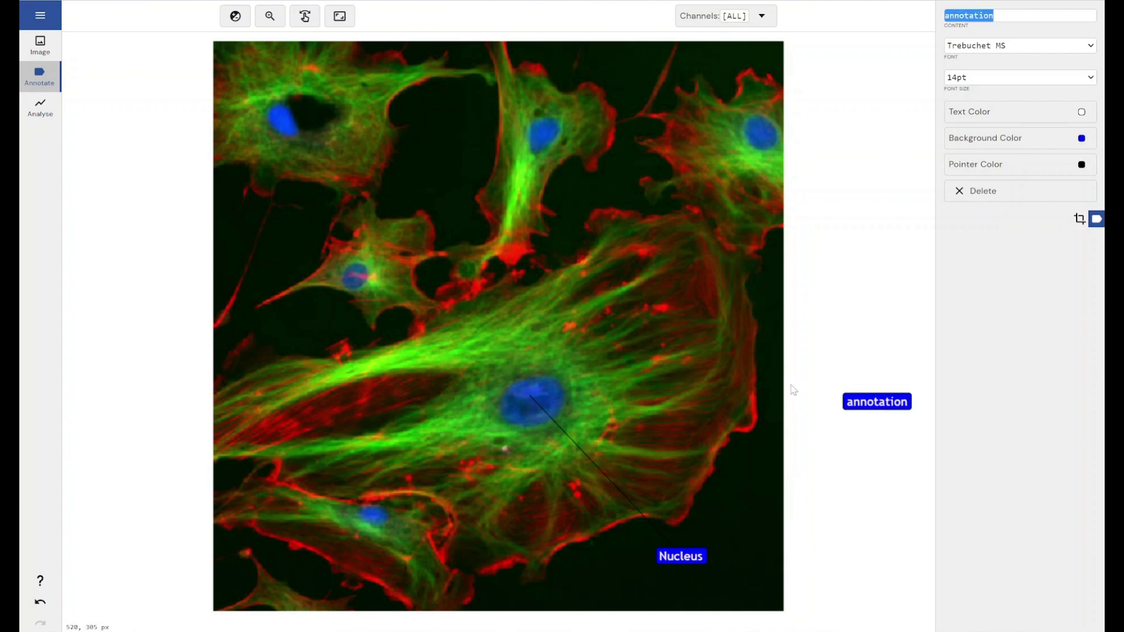
{"action": "left_click", "coordinate": [1032, 192]}
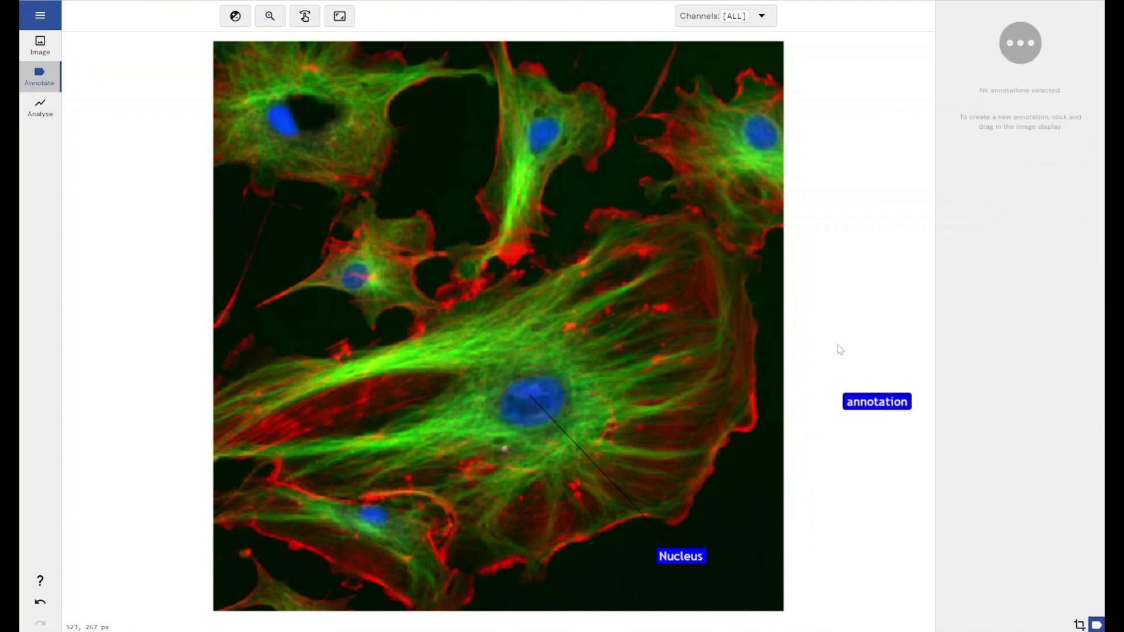
- Delete the stray label and add a green-backed 'B-tubulin' pointer label on the cell fibres
{"action": "left_click", "coordinate": [868, 402]}
{"action": "left_click", "coordinate": [1013, 198]}
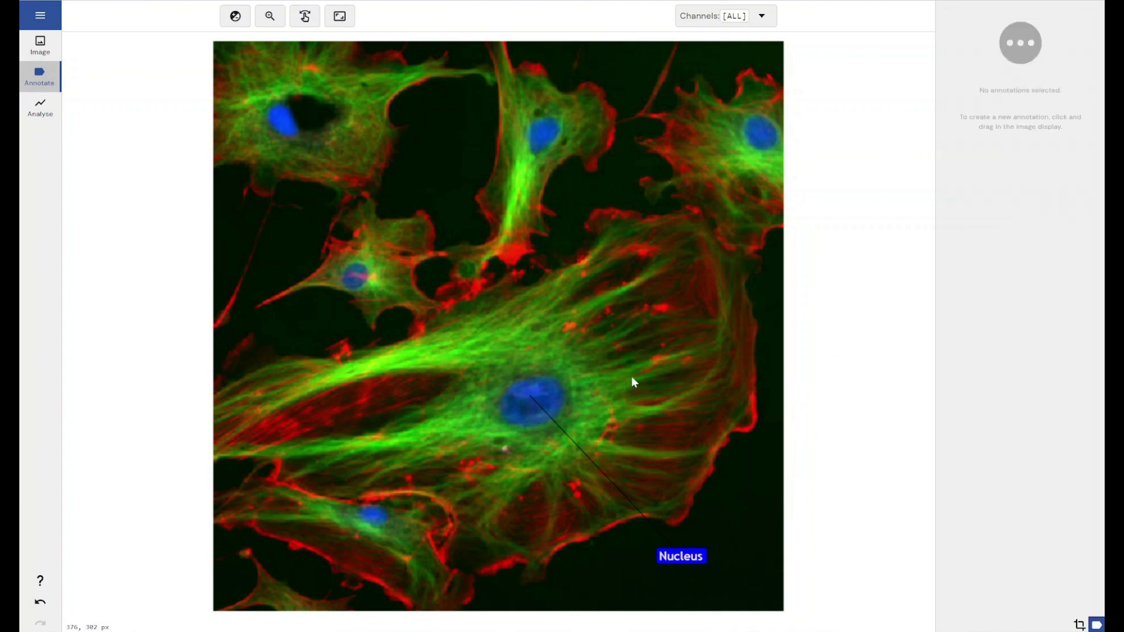
{"action": "left_click_drag", "start_coordinate": [587, 400], "coordinate": [627, 217]}
{"action": "type", "text": "B-tubulin"}
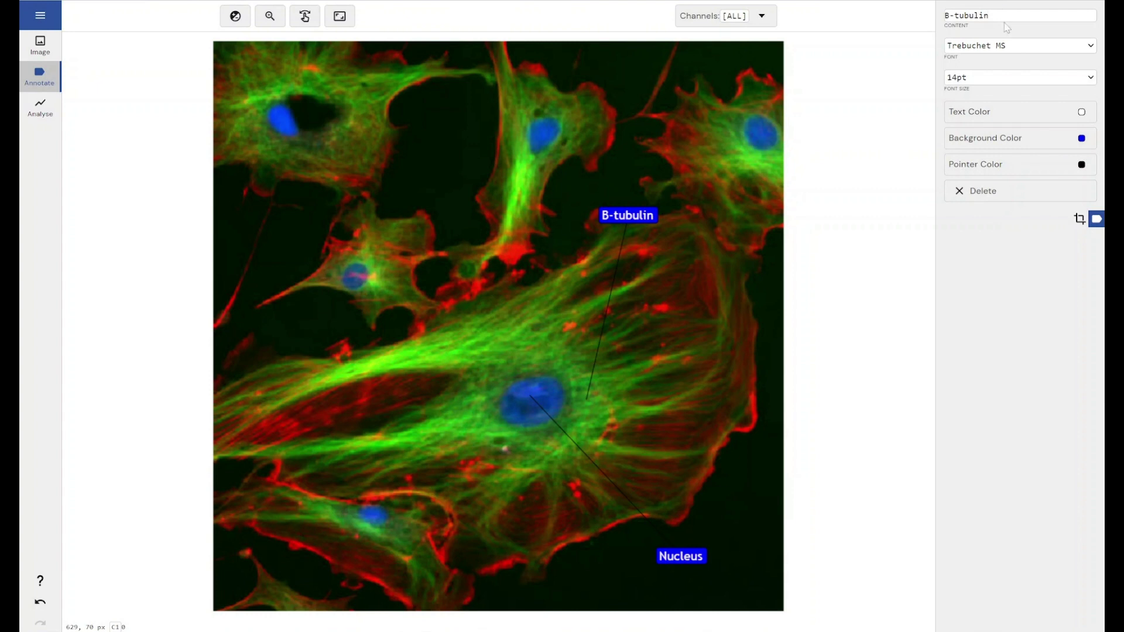
{"action": "left_click", "coordinate": [1001, 140]}
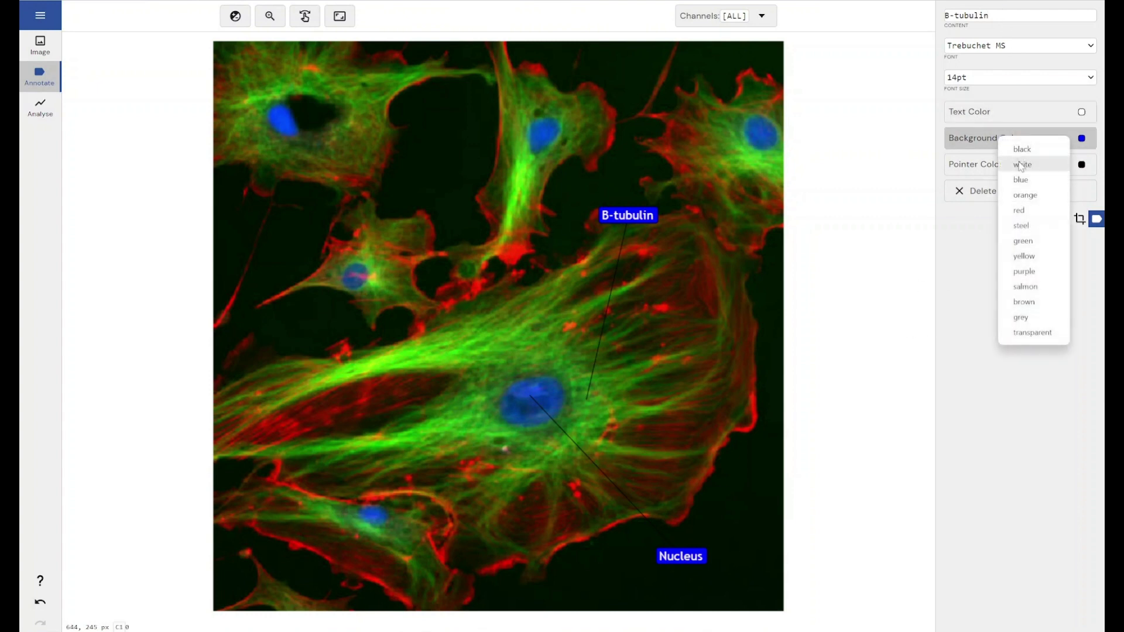
{"action": "left_click", "coordinate": [1023, 241]}
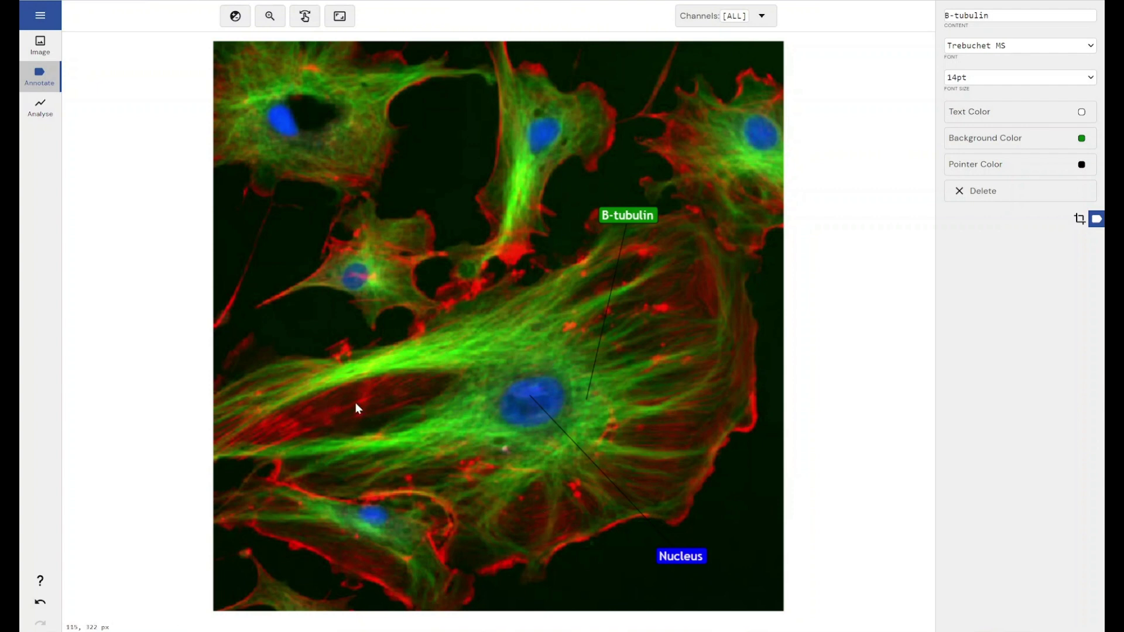
- Add a red-backed 'Cytoplasm' pointer label pointing into the cytoplasm
{"action": "mouse_move", "coordinate": [374, 395]}
{"action": "left_mouse_down"}
{"action": "mouse_move", "coordinate": [353, 279]}
{"action": "mouse_move", "coordinate": [378, 218]}
{"action": "left_mouse_up"}
{"action": "double_click", "coordinate": [377, 213]}
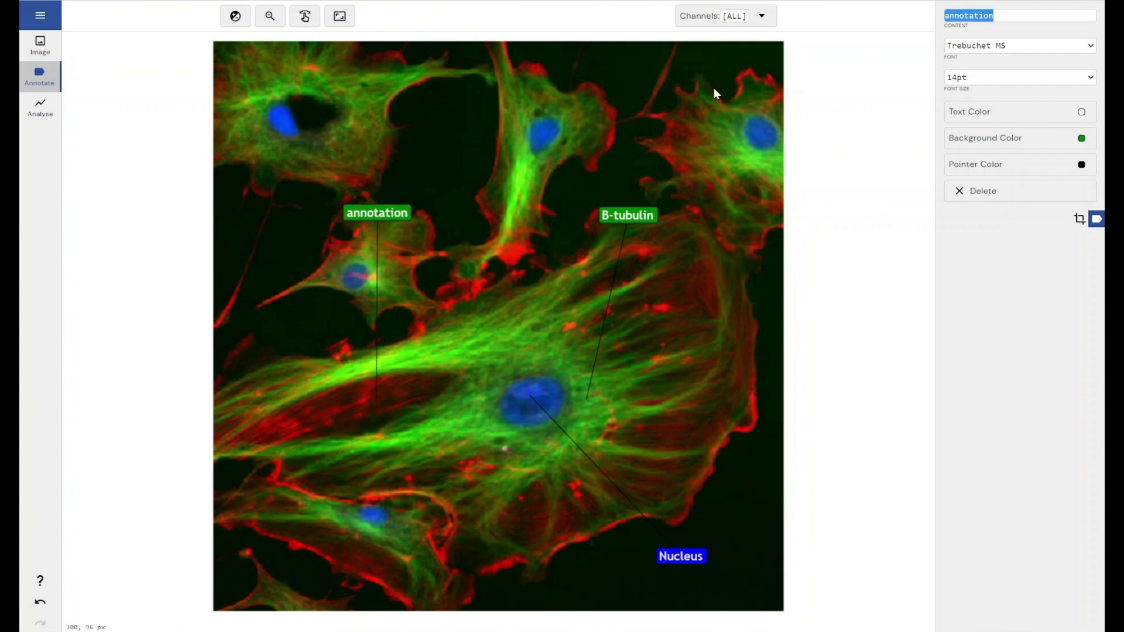
{"action": "type", "text": "Cytoplasm"}
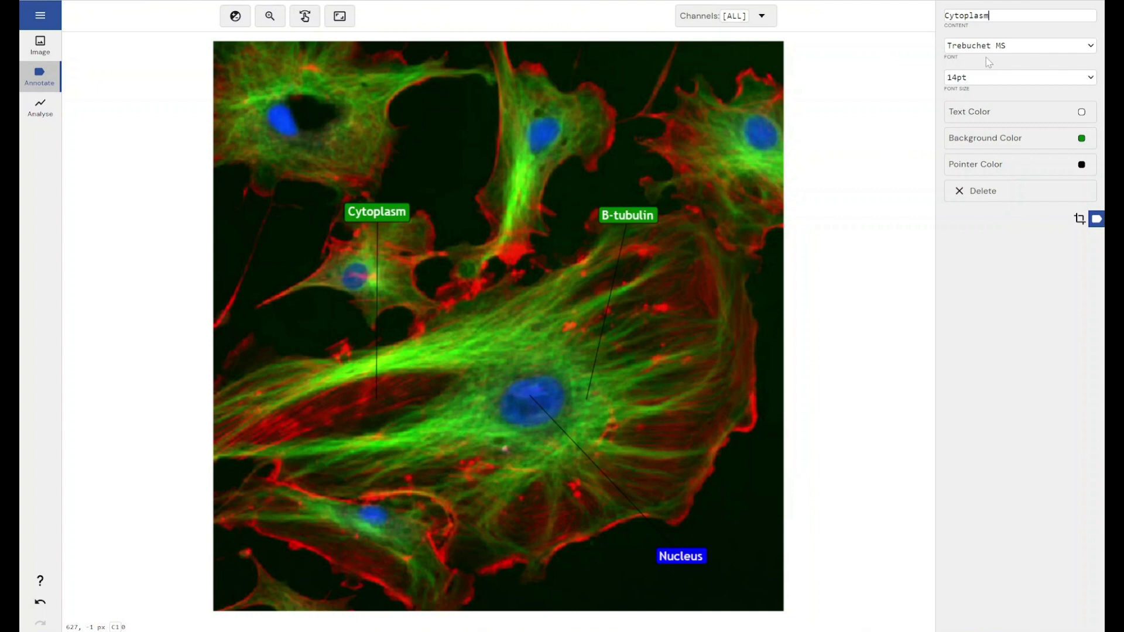
{"action": "left_click", "coordinate": [1019, 148]}
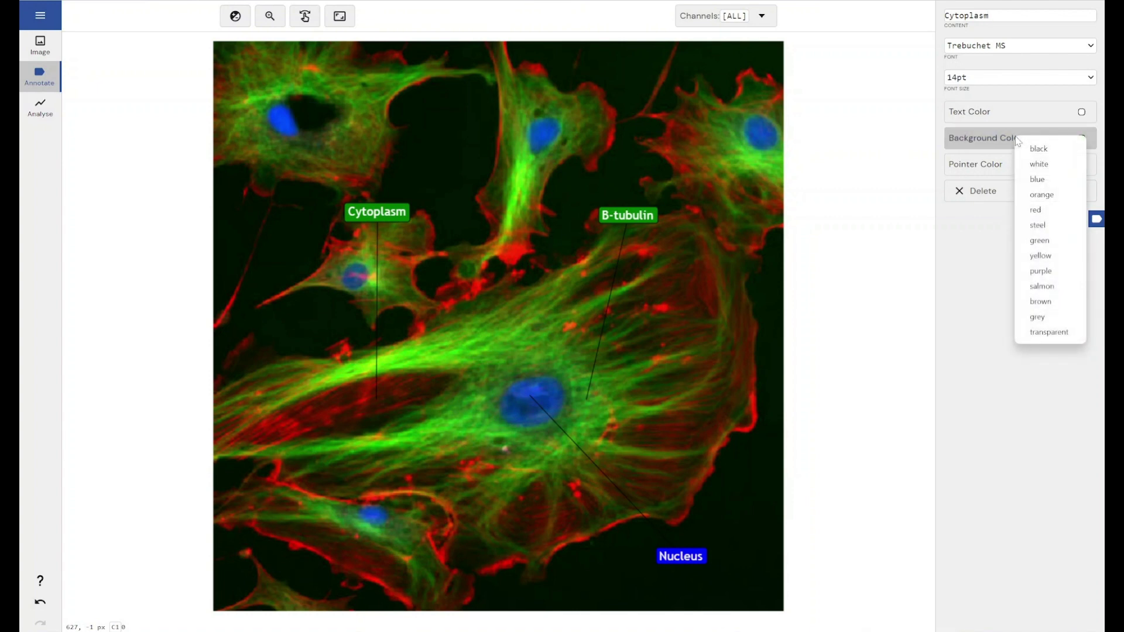
{"action": "left_click", "coordinate": [1033, 209]}
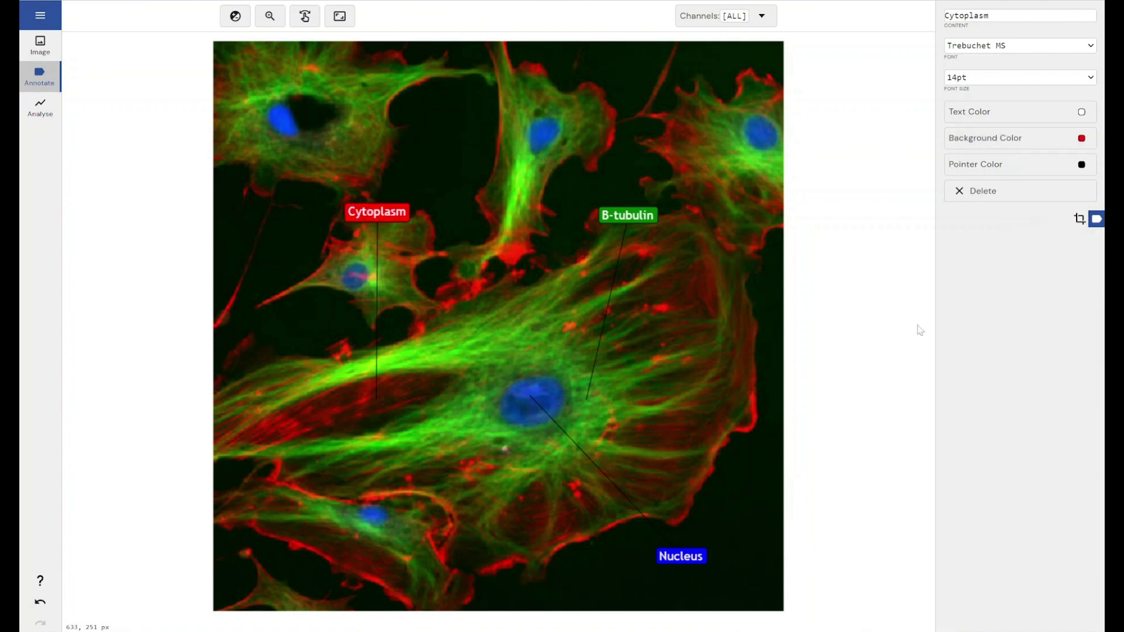
{"action": "left_click", "coordinate": [46, 109]}
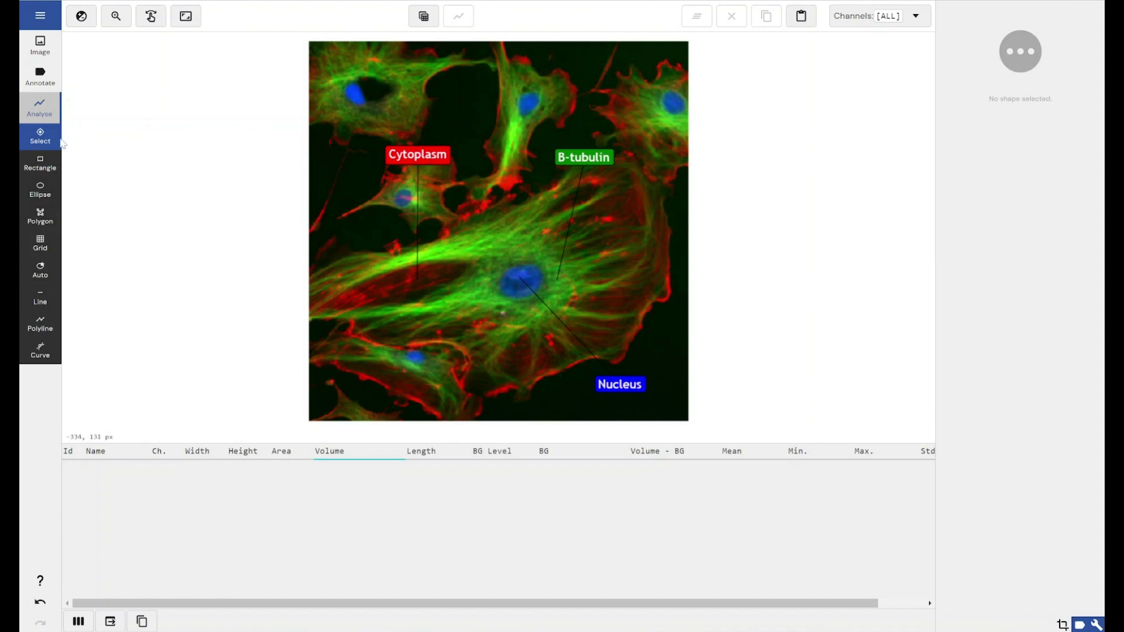
- Draw a 58 x 85 px rectangle left of the central nucleus with a width-3 orange outline
{"action": "left_click", "coordinate": [37, 157]}
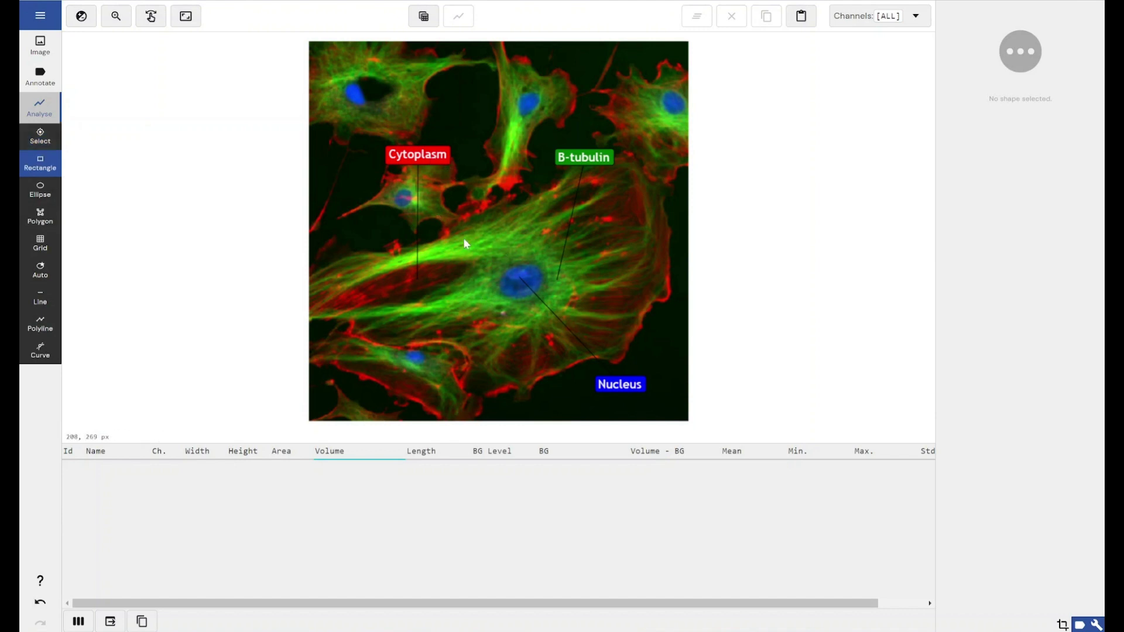
{"action": "left_click_drag", "start_coordinate": [462, 236], "coordinate": [505, 297]}
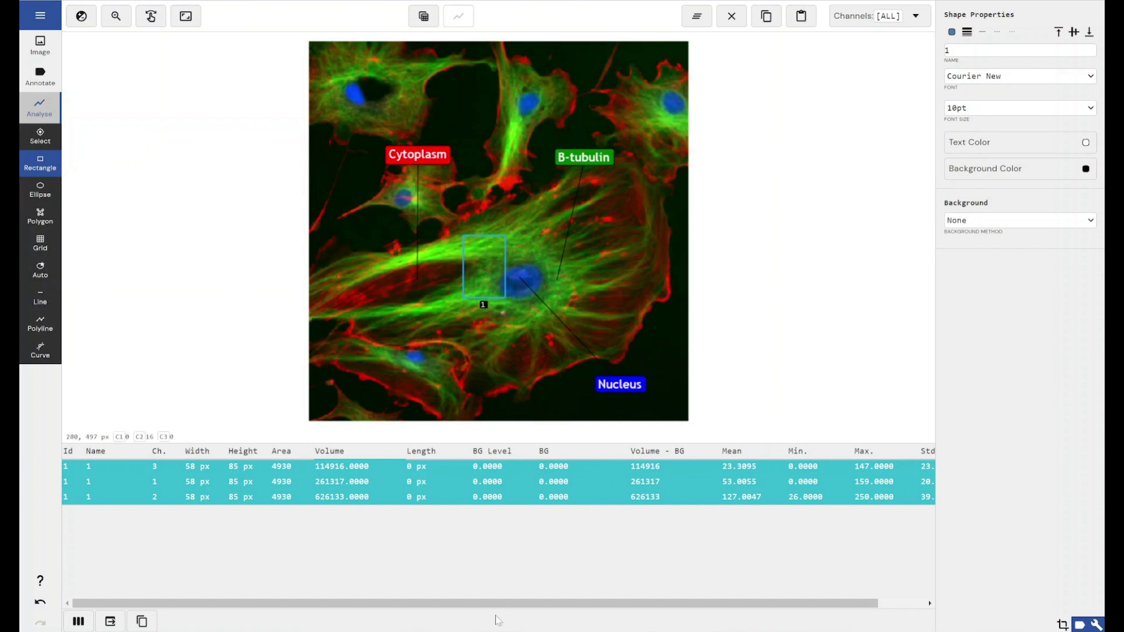
{"action": "left_click_drag", "start_coordinate": [514, 605], "coordinate": [448, 584]}
{"action": "left_click", "coordinate": [966, 32]}
{"action": "left_click", "coordinate": [978, 69]}
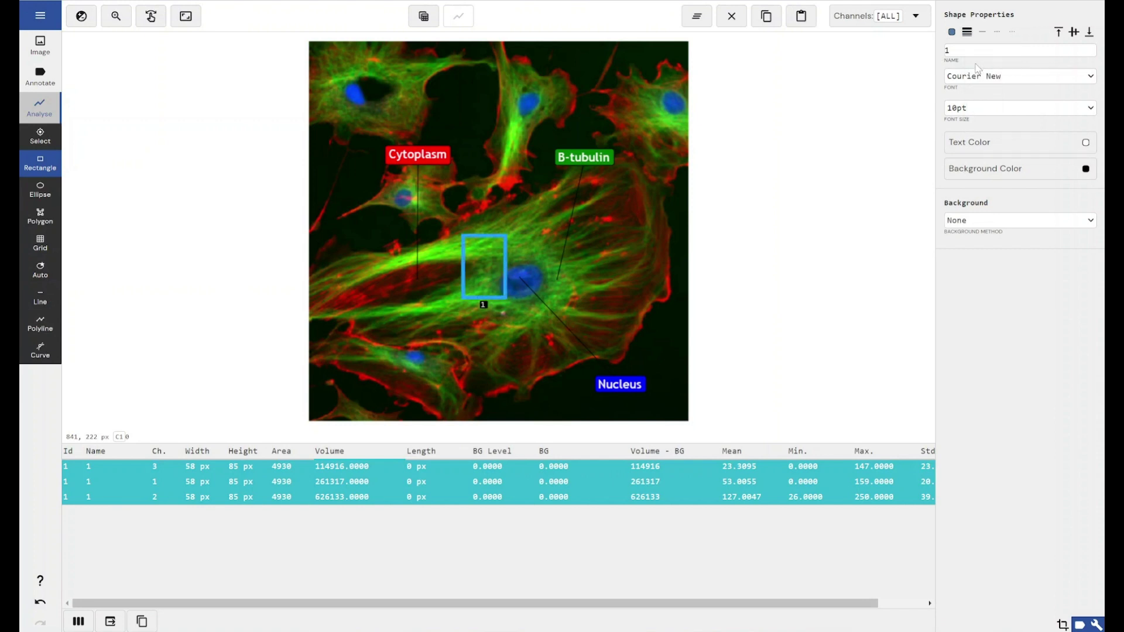
{"action": "left_click", "coordinate": [951, 32]}
{"action": "left_click", "coordinate": [972, 91]}
- Draw a 98 x 97 px circle over the lower cell and a 23 x 35 px ellipse around the upper nucleus
{"action": "left_click", "coordinate": [40, 190]}
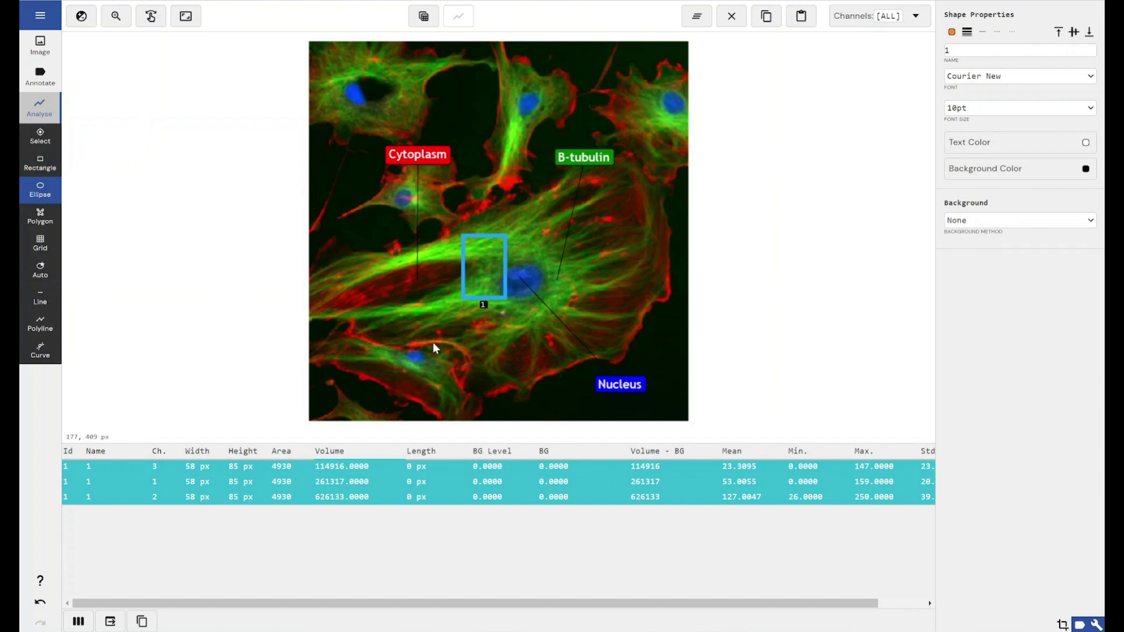
{"action": "left_click_drag", "start_coordinate": [427, 339], "coordinate": [501, 413]}
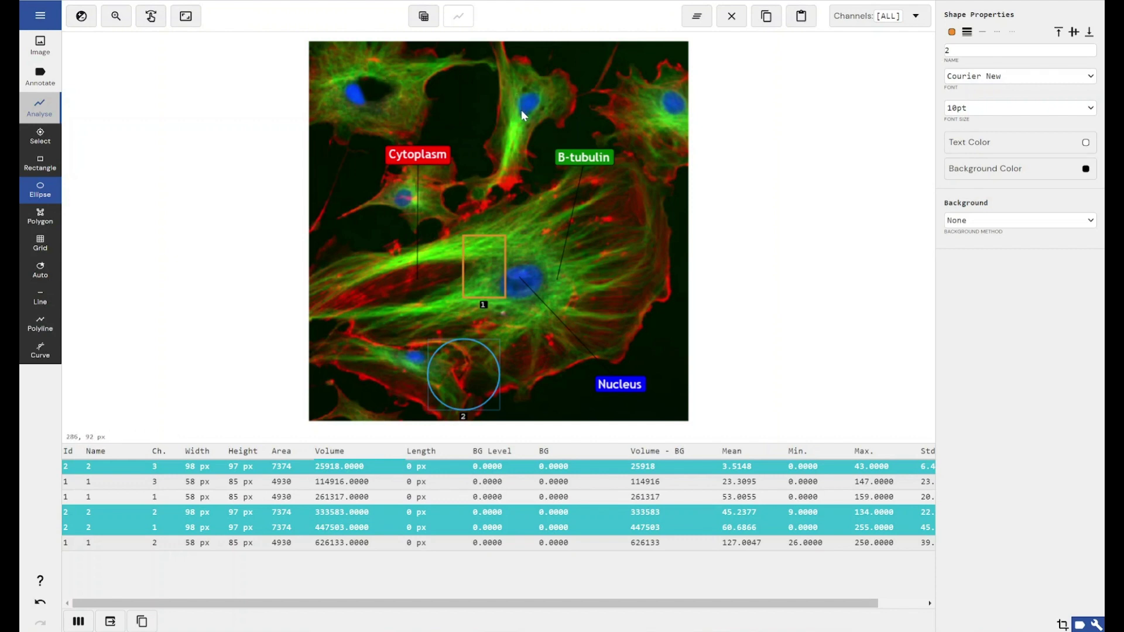
{"action": "left_click_drag", "start_coordinate": [521, 114], "coordinate": [538, 92]}
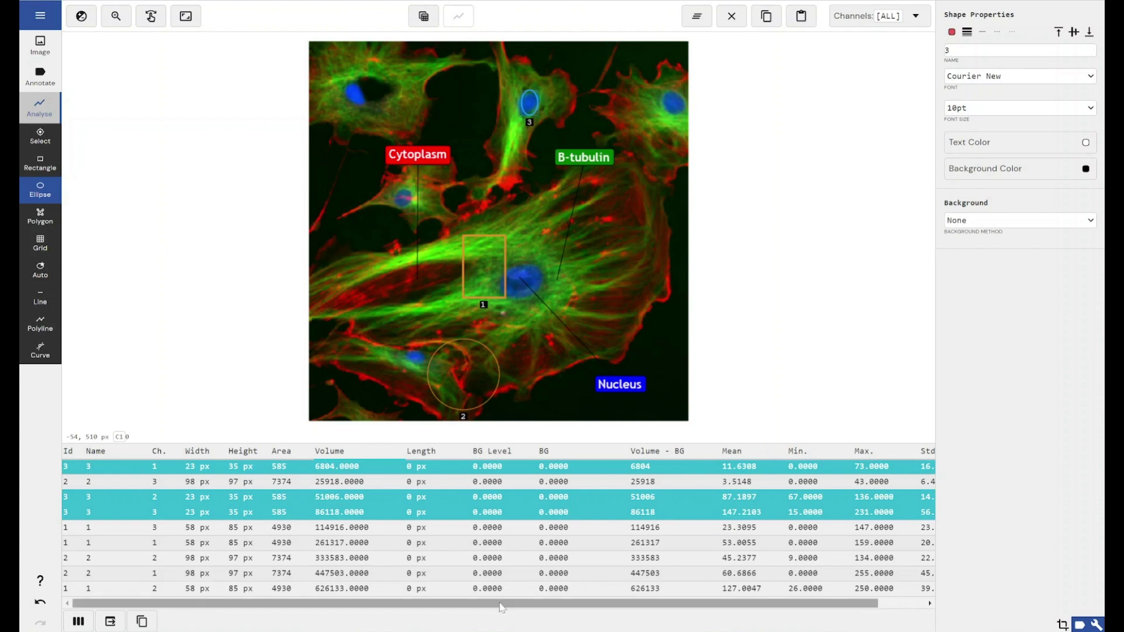
{"action": "left_click_drag", "start_coordinate": [523, 603], "coordinate": [571, 605]}
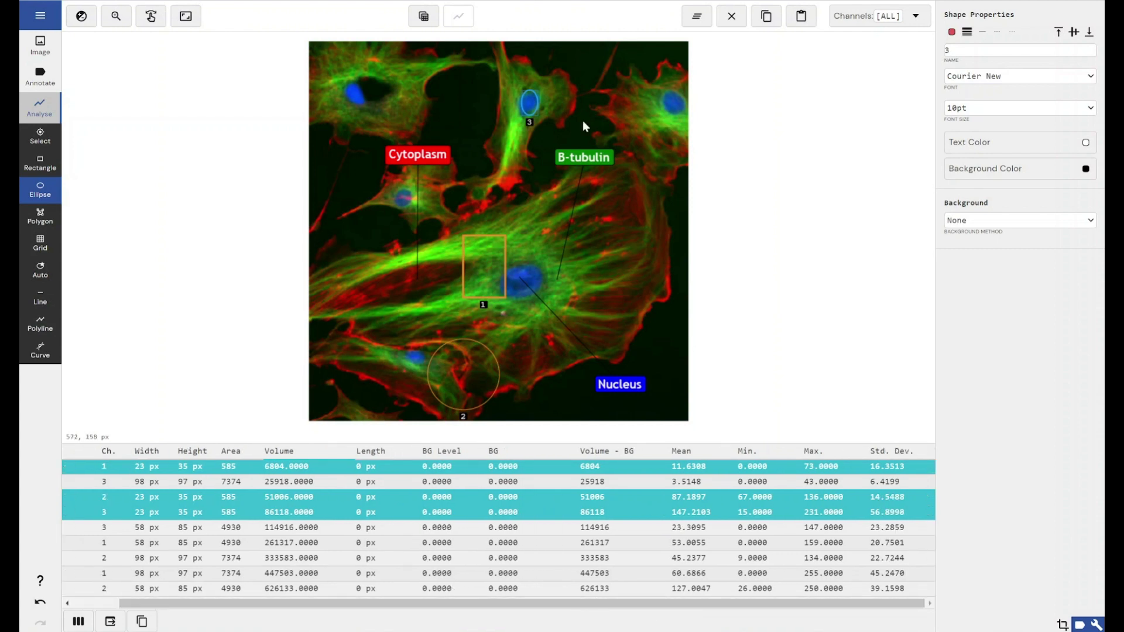
- Zoom in on the dark gap beside the upper cell, ready for polygon tracing
{"action": "left_click", "coordinate": [41, 215]}
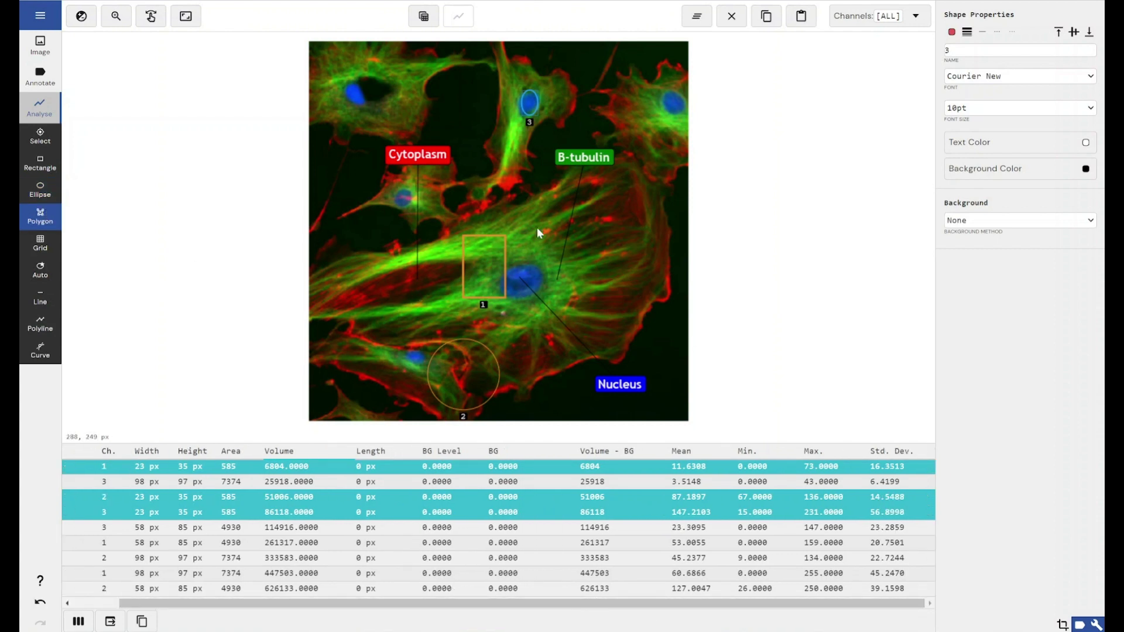
{"action": "left_click", "coordinate": [116, 16]}
{"action": "left_click_drag", "start_coordinate": [421, 94], "coordinate": [505, 163]}
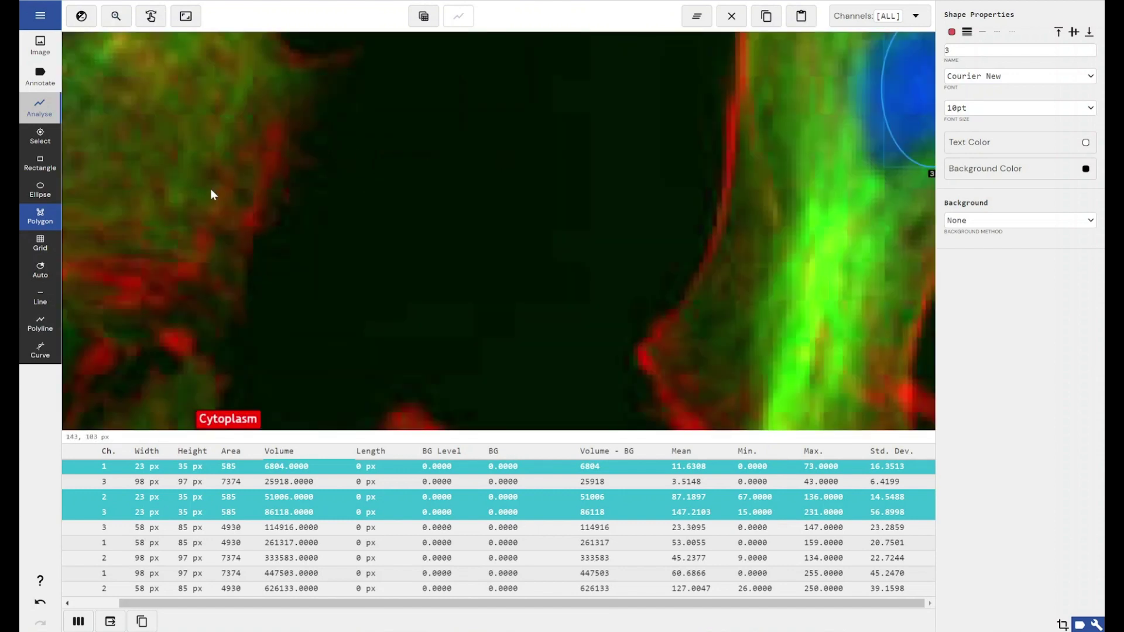
- Trace the main polygon outline around the dark gap
{"action": "left_click", "coordinate": [279, 171]}
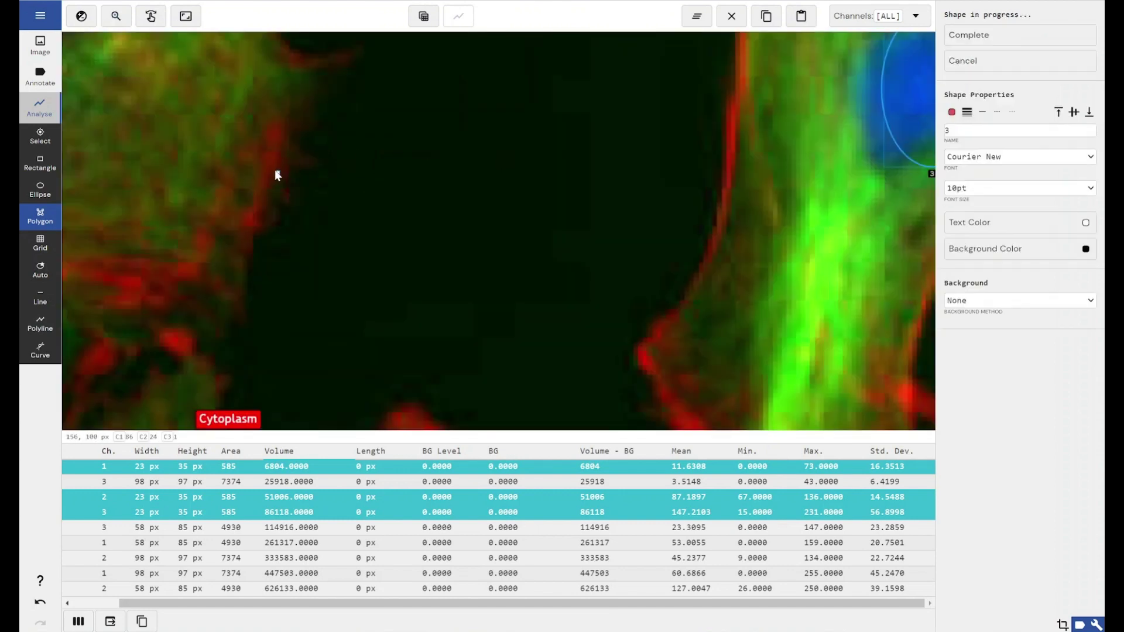
{"action": "left_click", "coordinate": [282, 127]}
{"action": "left_click", "coordinate": [303, 95]}
{"action": "left_click", "coordinate": [349, 89]}
{"action": "left_click", "coordinate": [400, 118]}
{"action": "left_click", "coordinate": [407, 142]}
{"action": "left_click", "coordinate": [409, 205]}
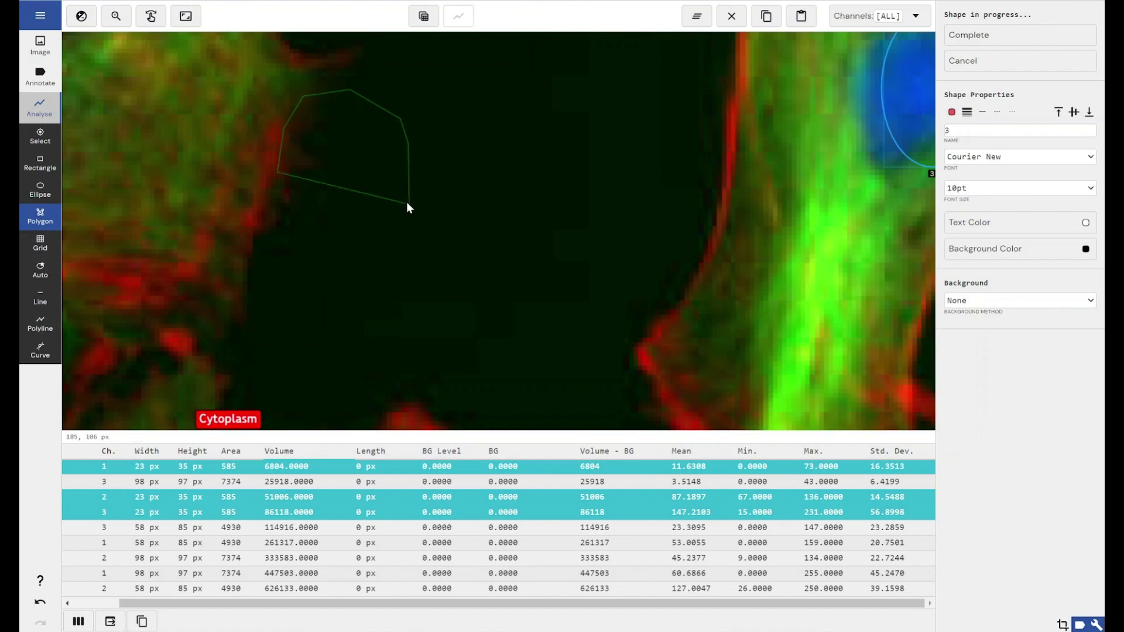
{"action": "left_click", "coordinate": [384, 243]}
{"action": "left_click", "coordinate": [361, 275]}
{"action": "left_click", "coordinate": [303, 302]}
{"action": "left_click", "coordinate": [271, 297]}
{"action": "left_click", "coordinate": [244, 296]}
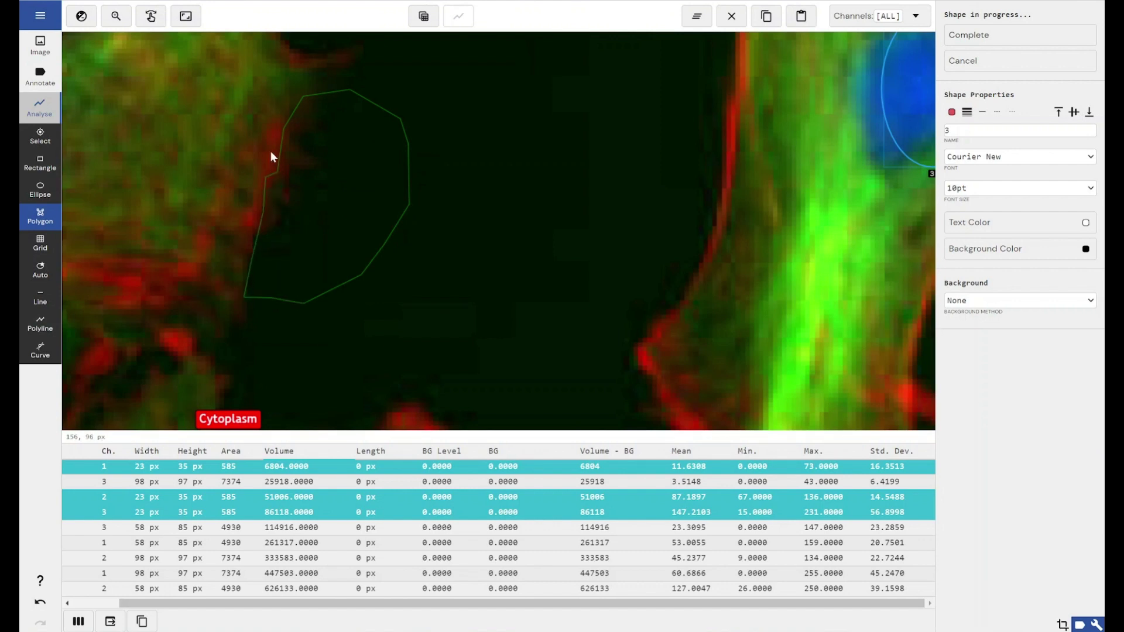
- Add a narrow adjacent strip and complete the two-part 42 x 47 px polygon
{"action": "left_click", "coordinate": [270, 128]}
{"action": "left_click", "coordinate": [224, 288]}
{"action": "left_click", "coordinate": [245, 298]}
{"action": "left_click", "coordinate": [980, 34]}
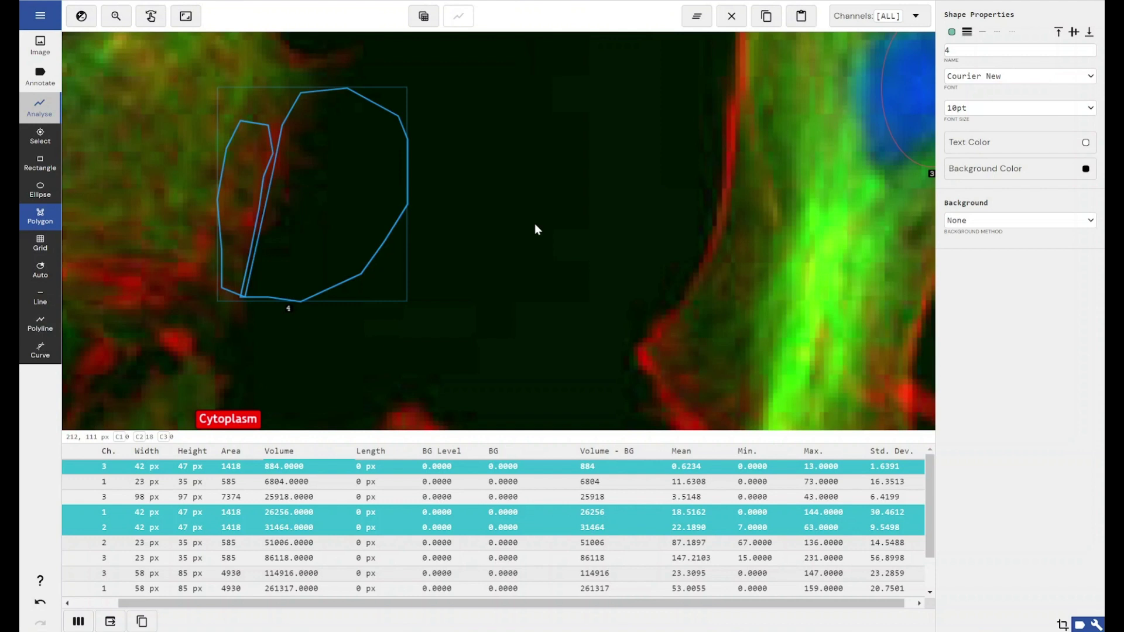
- Move shape 4 right and down into the gap and pull its lower-right corner outward to 1447 px area
{"action": "left_click", "coordinate": [40, 136]}
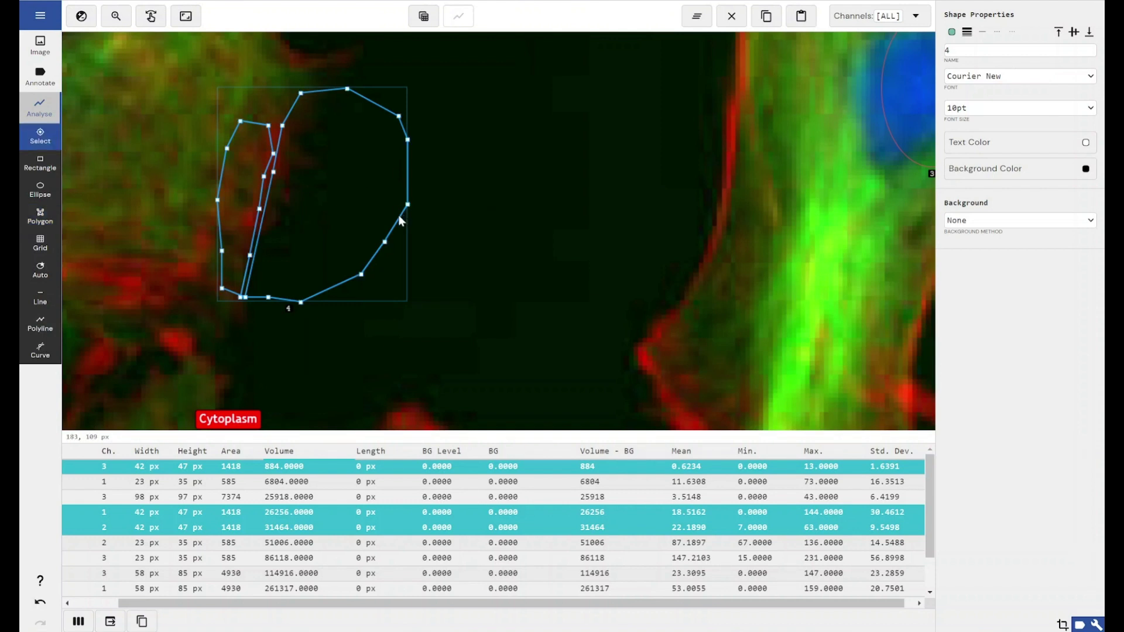
{"action": "left_click_drag", "start_coordinate": [309, 209], "coordinate": [458, 234]}
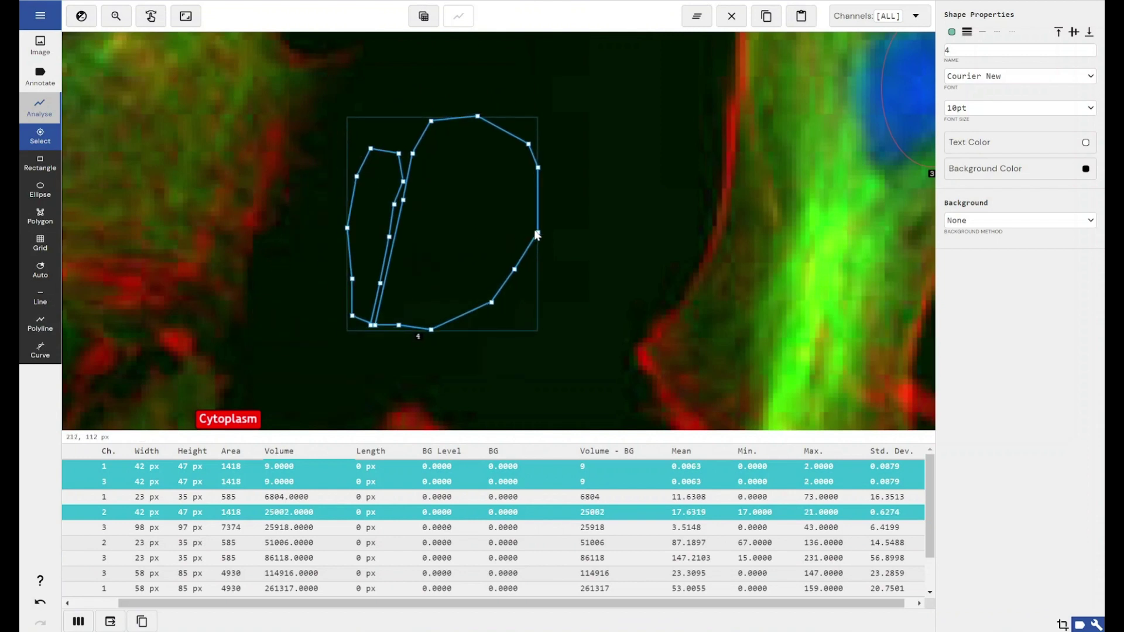
{"action": "mouse_move", "coordinate": [537, 233]}
{"action": "left_mouse_down"}
{"action": "mouse_move", "coordinate": [519, 227]}
{"action": "mouse_move", "coordinate": [538, 228]}
{"action": "left_mouse_up"}
{"action": "left_click_drag", "start_coordinate": [517, 268], "coordinate": [478, 311]}
{"action": "left_click", "coordinate": [995, 224]}
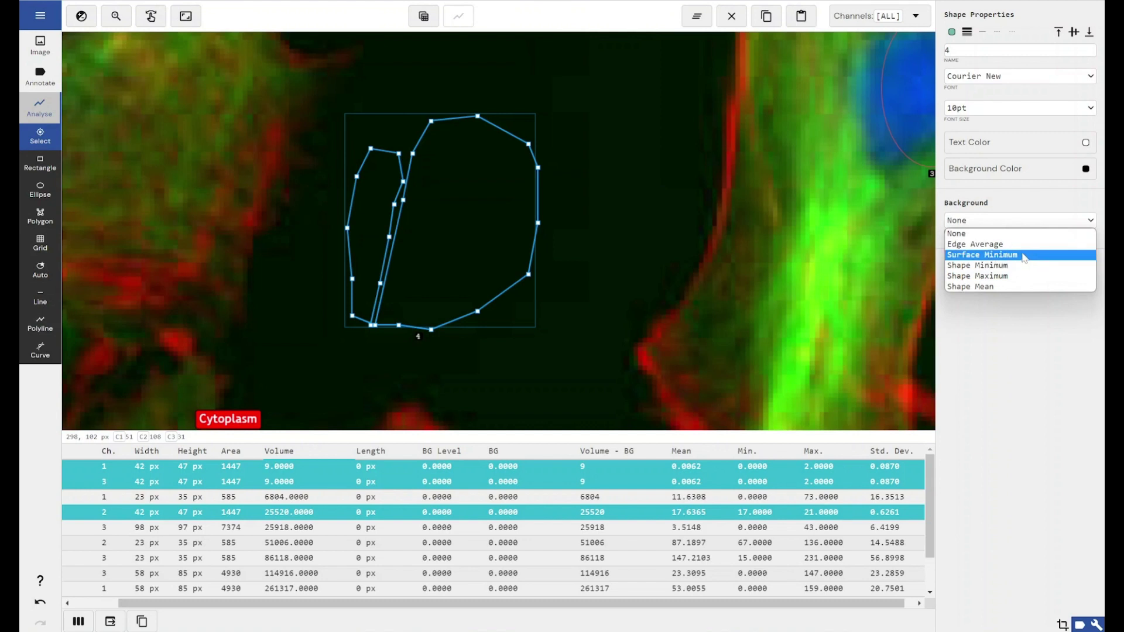
{"action": "left_click", "coordinate": [1022, 257]}
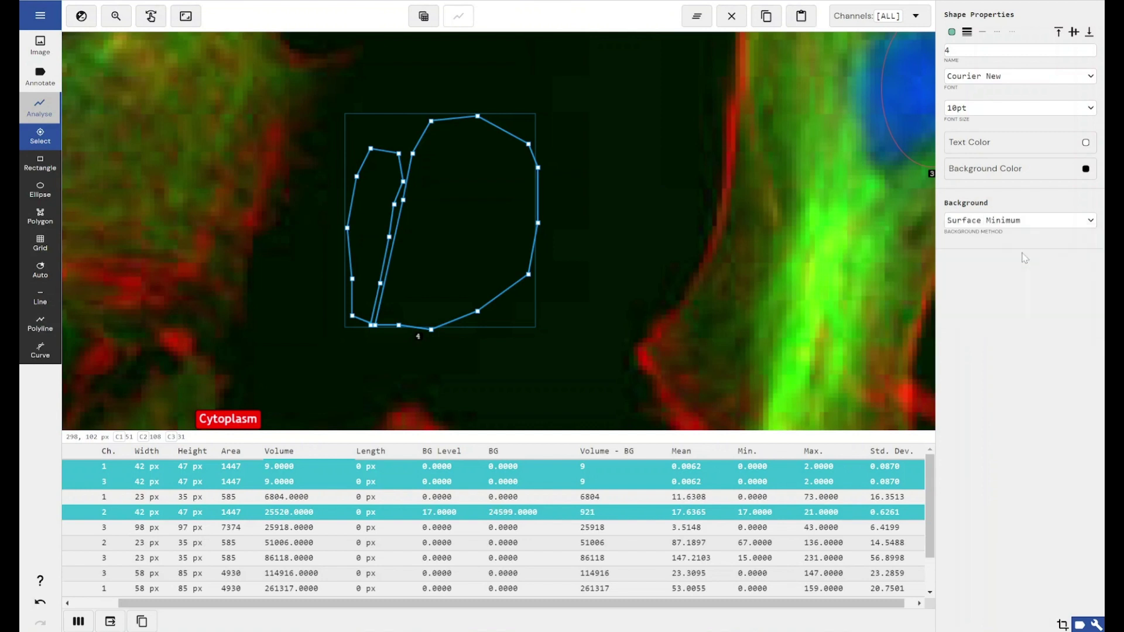
{"action": "left_click", "coordinate": [1025, 225]}
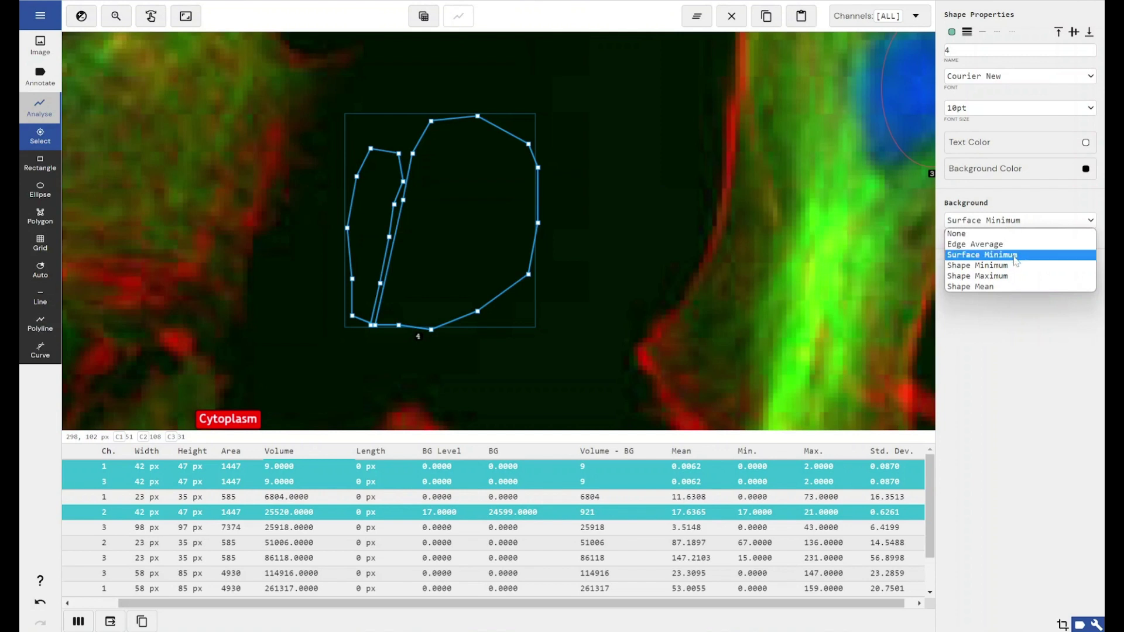
{"action": "left_click", "coordinate": [1013, 265]}
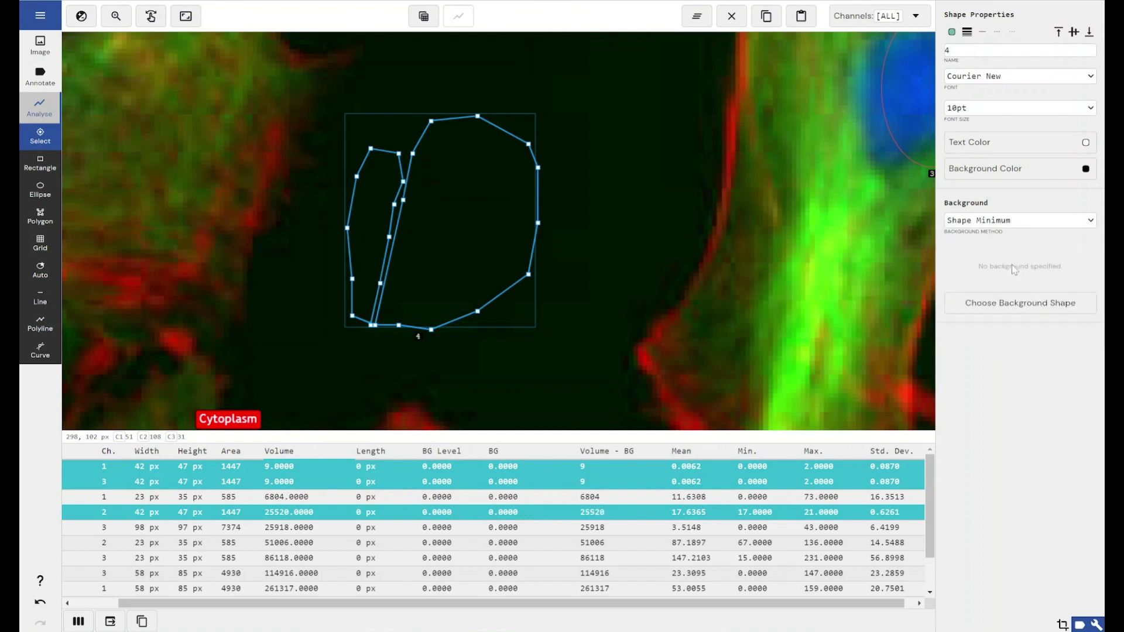
{"action": "left_click", "coordinate": [1024, 226]}
{"action": "left_click", "coordinate": [1007, 278]}
{"action": "left_click", "coordinate": [1003, 304]}
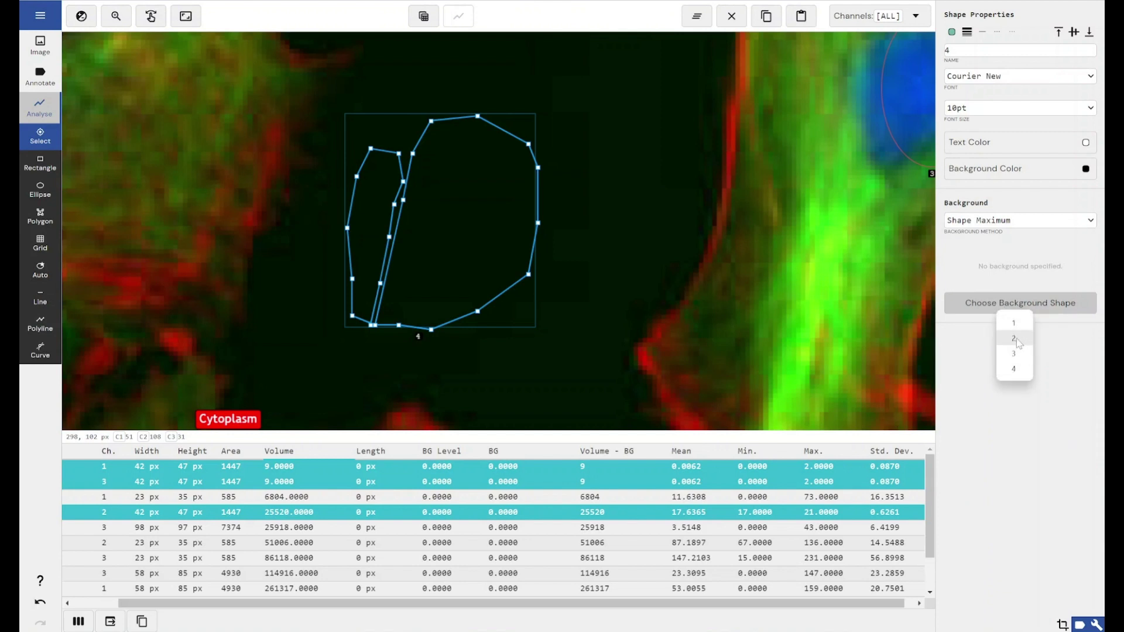
{"action": "left_click", "coordinate": [997, 220]}
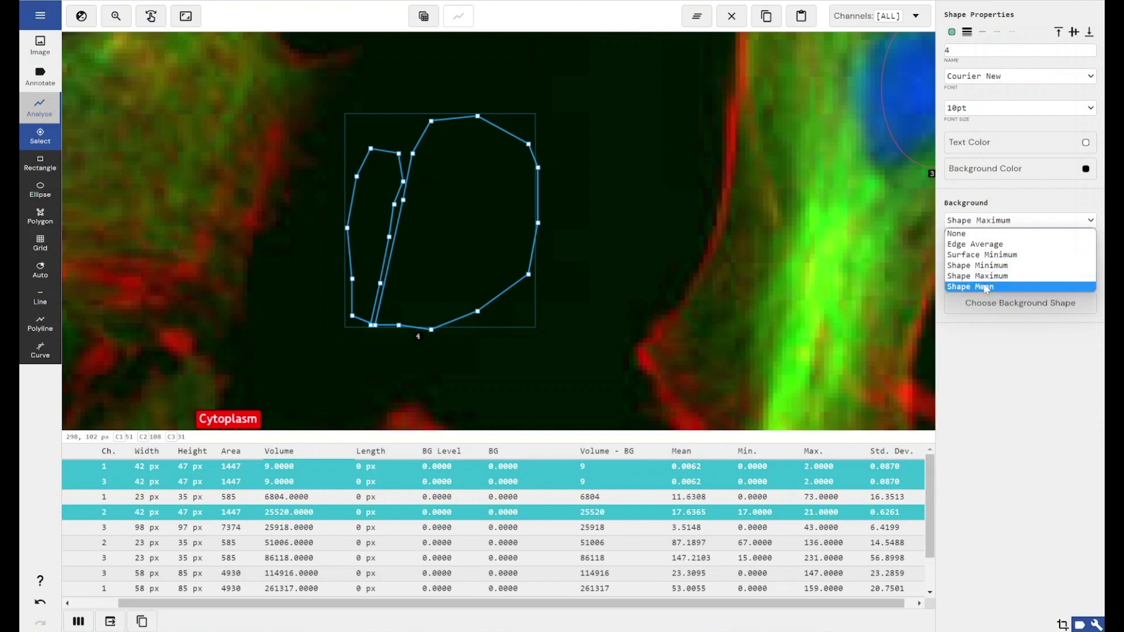
{"action": "left_click", "coordinate": [985, 287]}
{"action": "left_click", "coordinate": [1010, 314]}
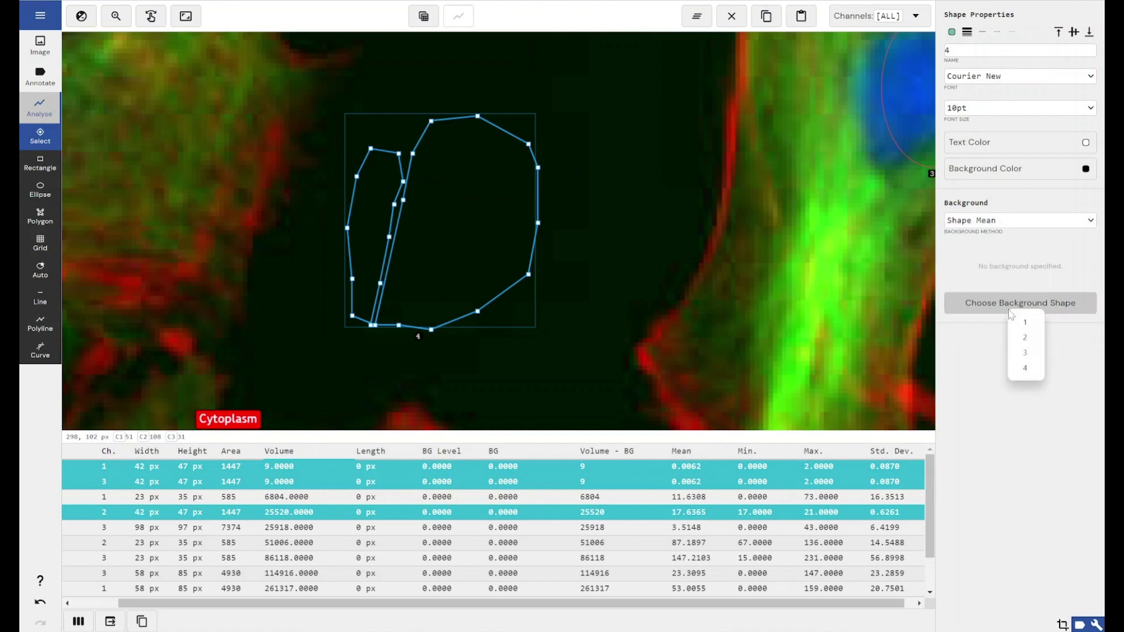
{"action": "left_click", "coordinate": [987, 366]}
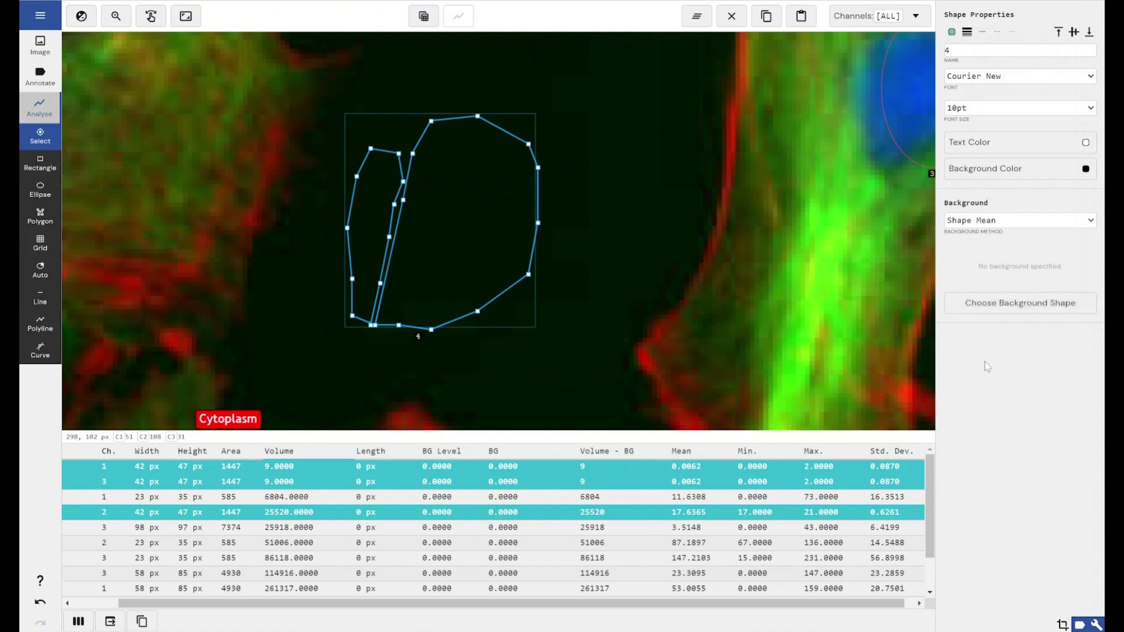
{"action": "left_click", "coordinate": [1015, 226]}
{"action": "left_click", "coordinate": [1011, 234]}
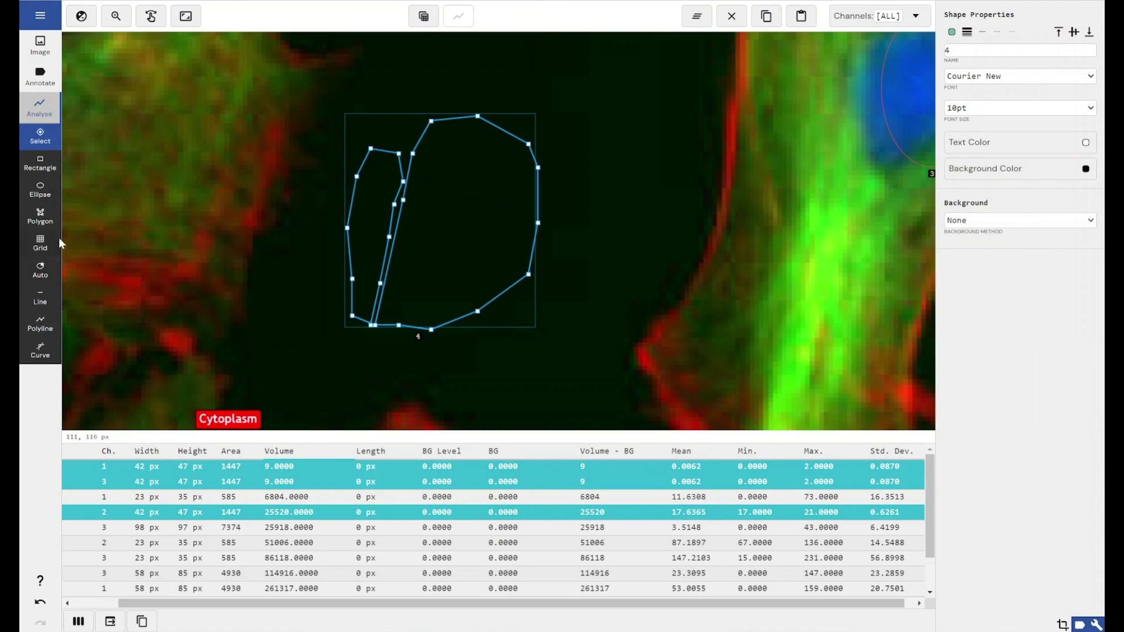
- Draw a grid right of the central nucleus, size it 4 × 4 cells, and fix it as cells 5-1 to 5-16
{"action": "left_click", "coordinate": [40, 242]}
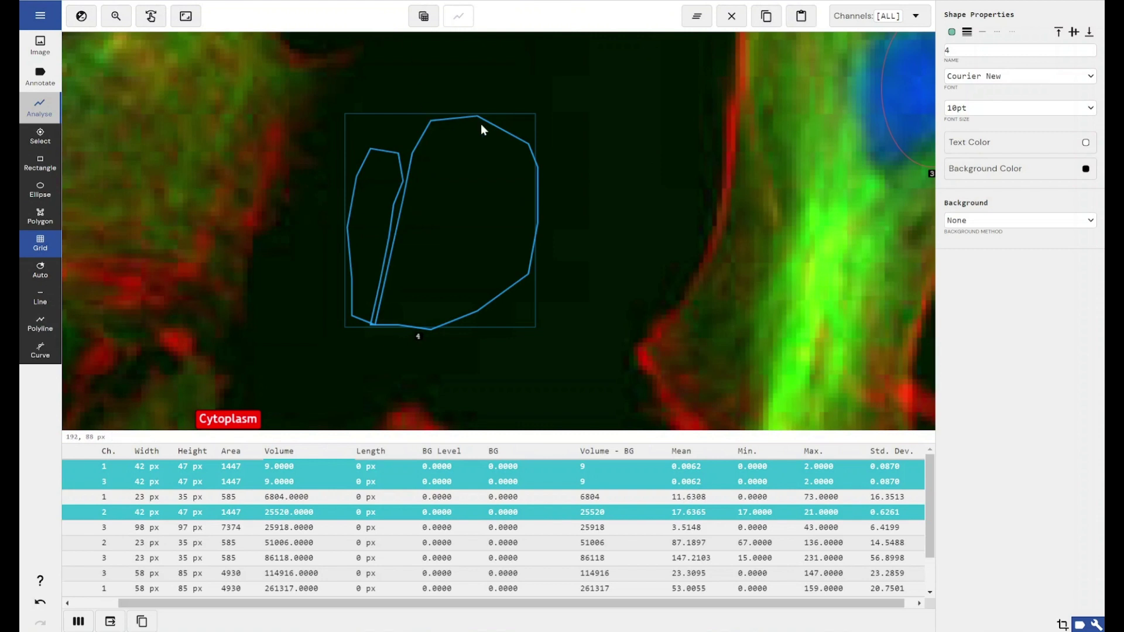
{"action": "left_click", "coordinate": [186, 16]}
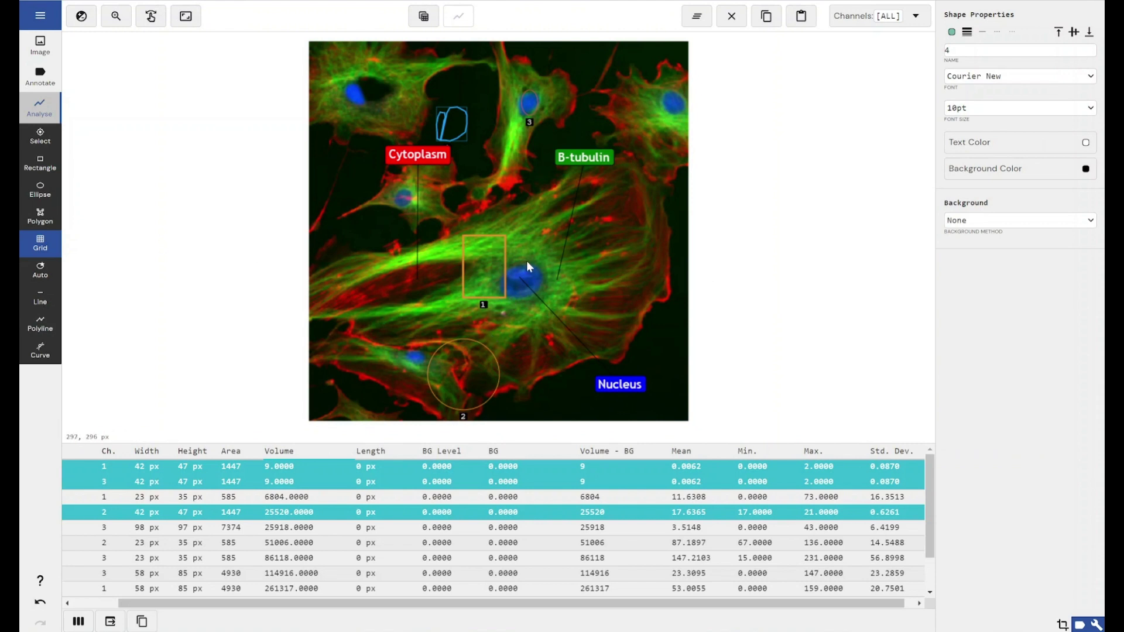
{"action": "left_click_drag", "start_coordinate": [526, 261], "coordinate": [659, 338]}
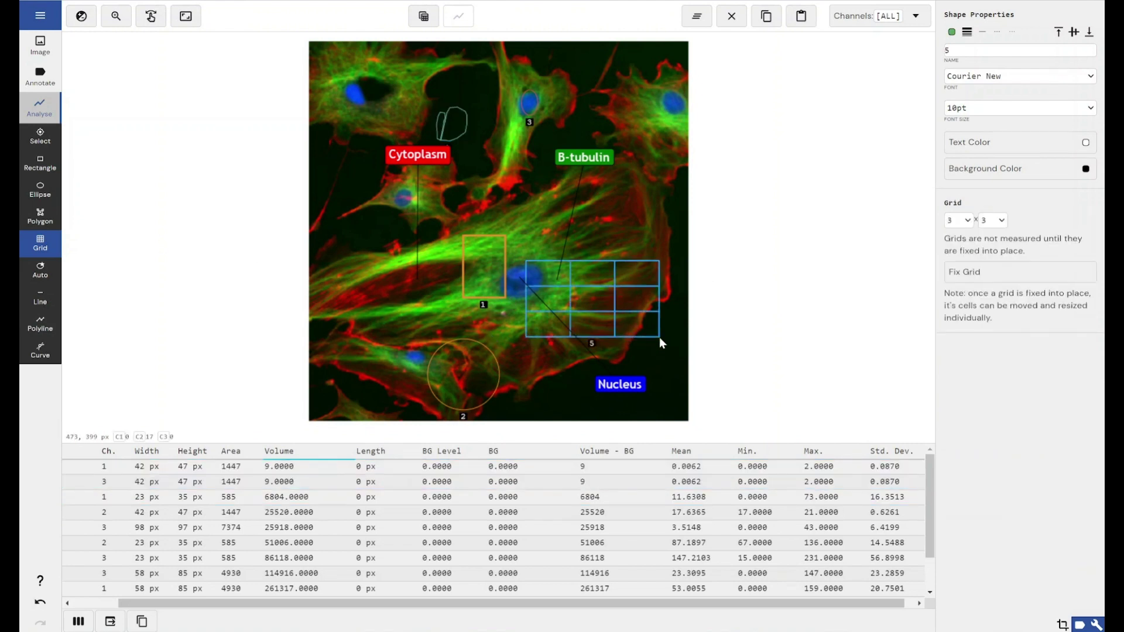
{"action": "left_click", "coordinate": [960, 220]}
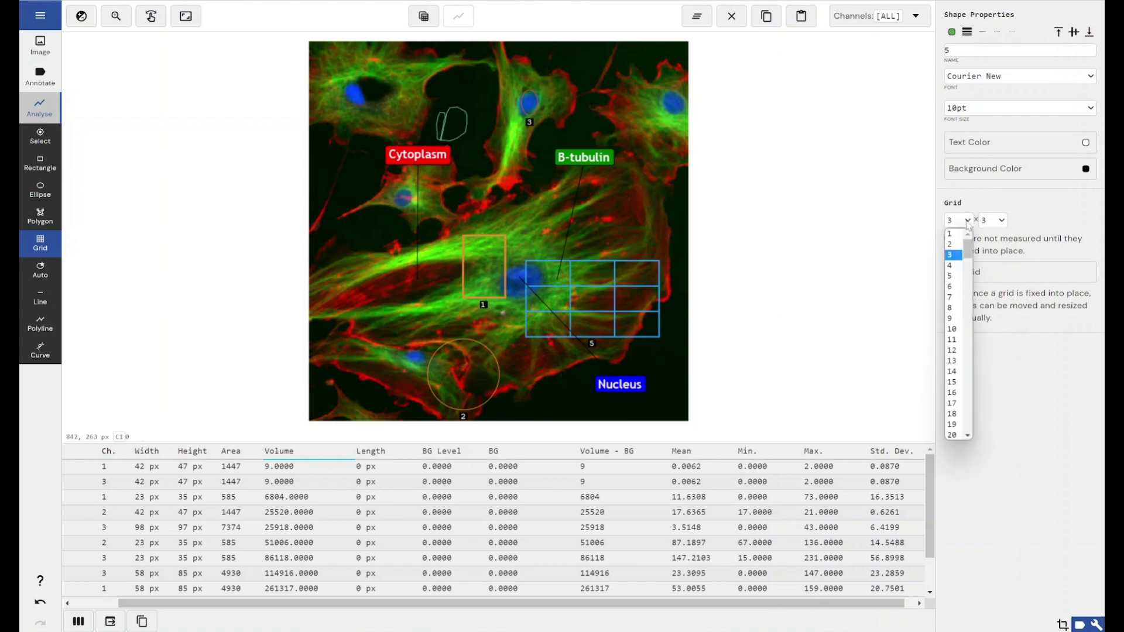
{"action": "left_click", "coordinate": [954, 265]}
{"action": "left_click", "coordinate": [993, 221]}
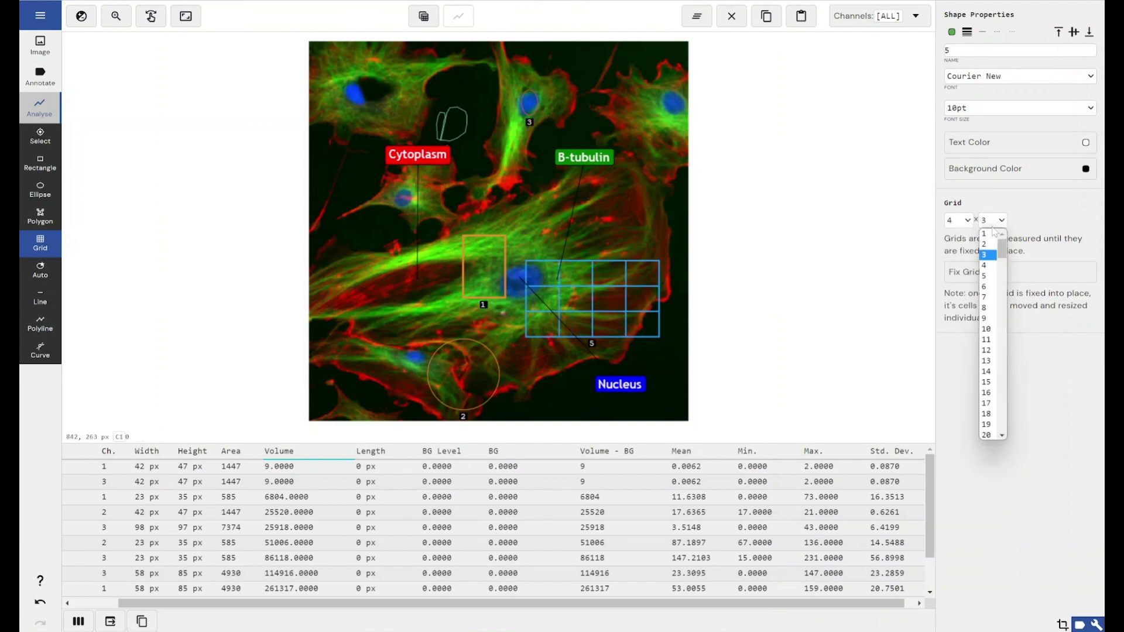
{"action": "left_click", "coordinate": [988, 267]}
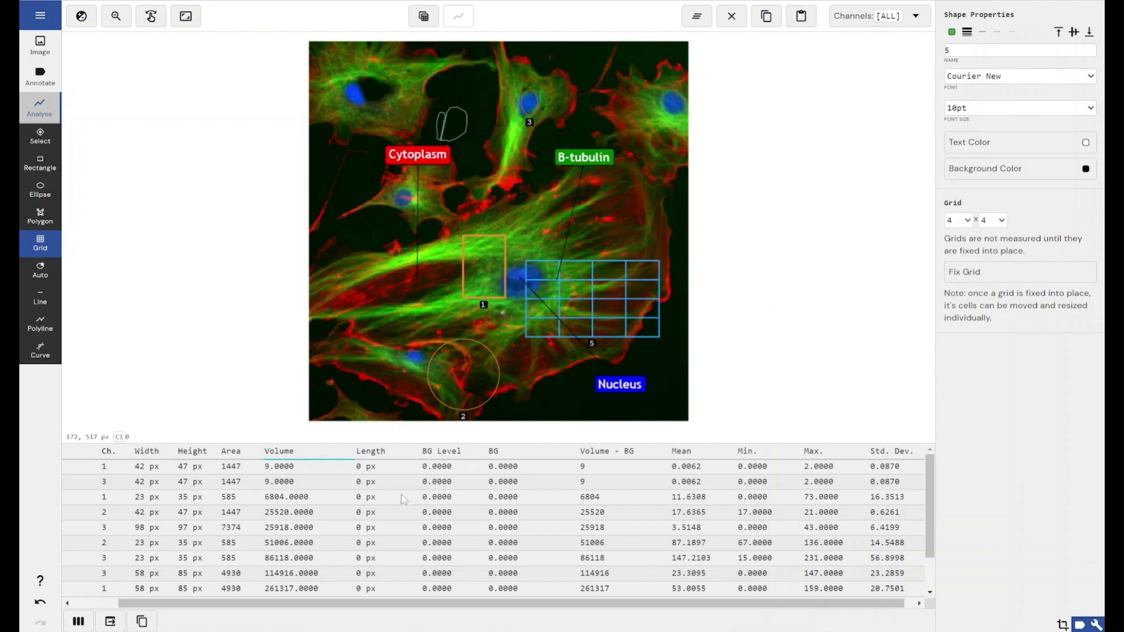
{"action": "left_click", "coordinate": [992, 272]}
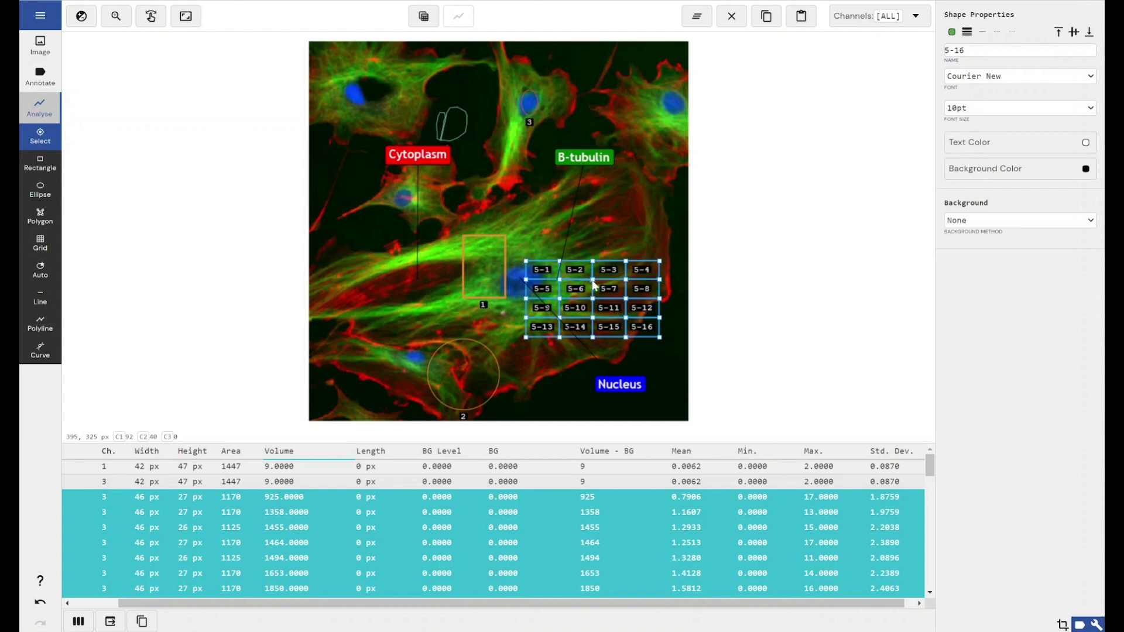
- Raise the grid's top-right corners and pull its right-edge vertices outward to skew cells 5-3, 5-4 and 5-8
{"action": "left_click_drag", "start_coordinate": [626, 261], "coordinate": [665, 249]}
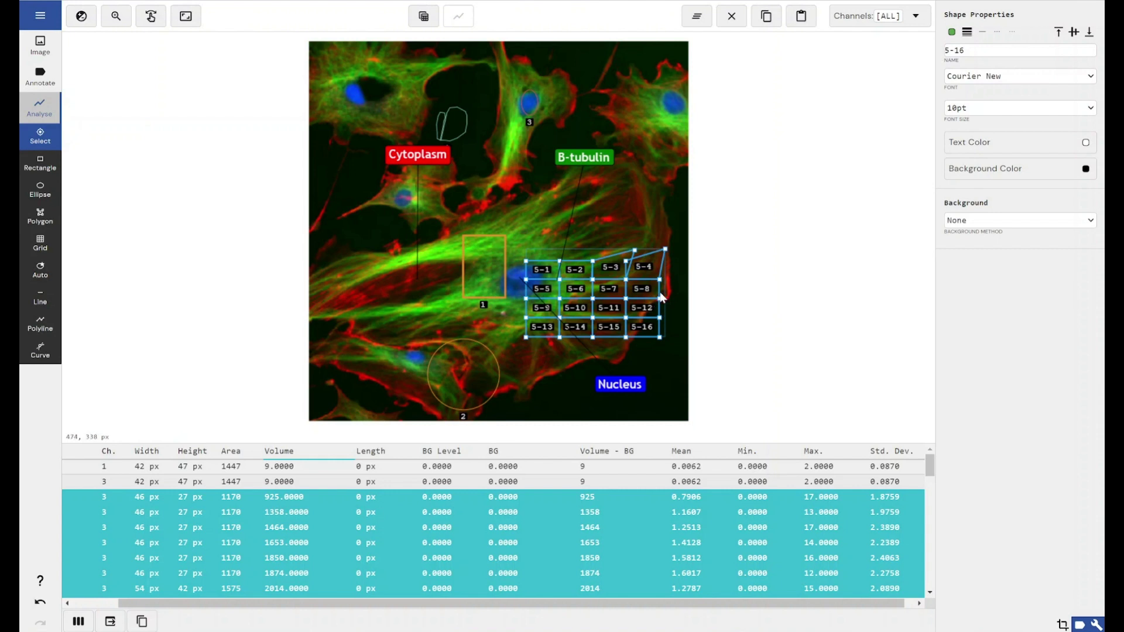
{"action": "left_click_drag", "start_coordinate": [660, 298], "coordinate": [526, 351]}
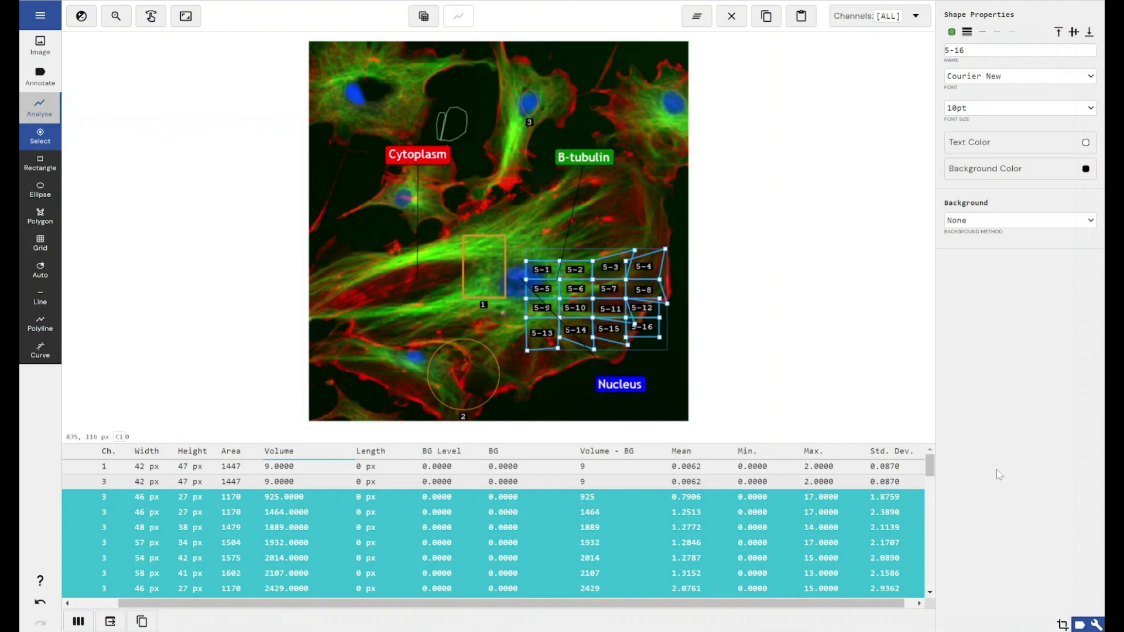
- Hide the blue and green channels so only red Channel 1-r shows
{"action": "left_click", "coordinate": [41, 271]}
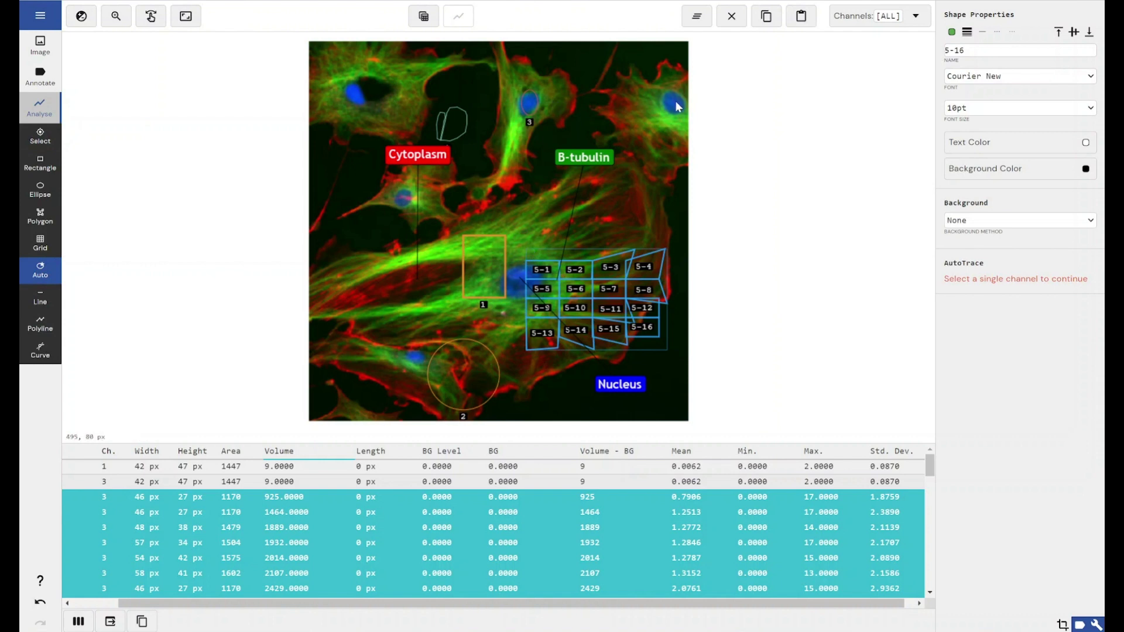
{"action": "left_click", "coordinate": [862, 14]}
{"action": "left_click", "coordinate": [848, 119]}
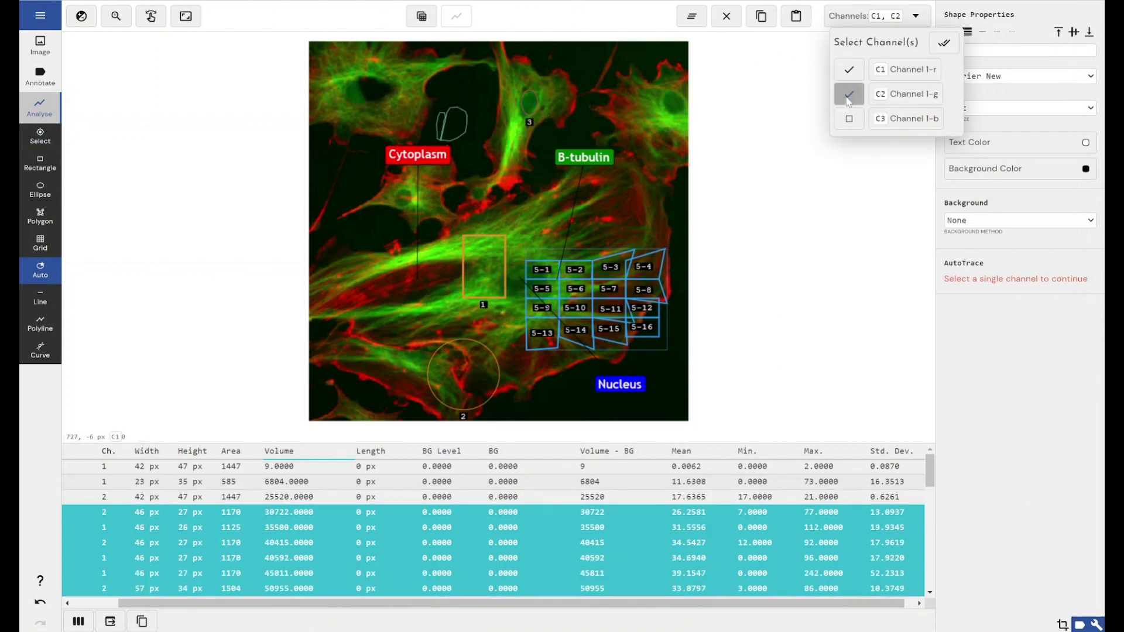
{"action": "left_click", "coordinate": [849, 99]}
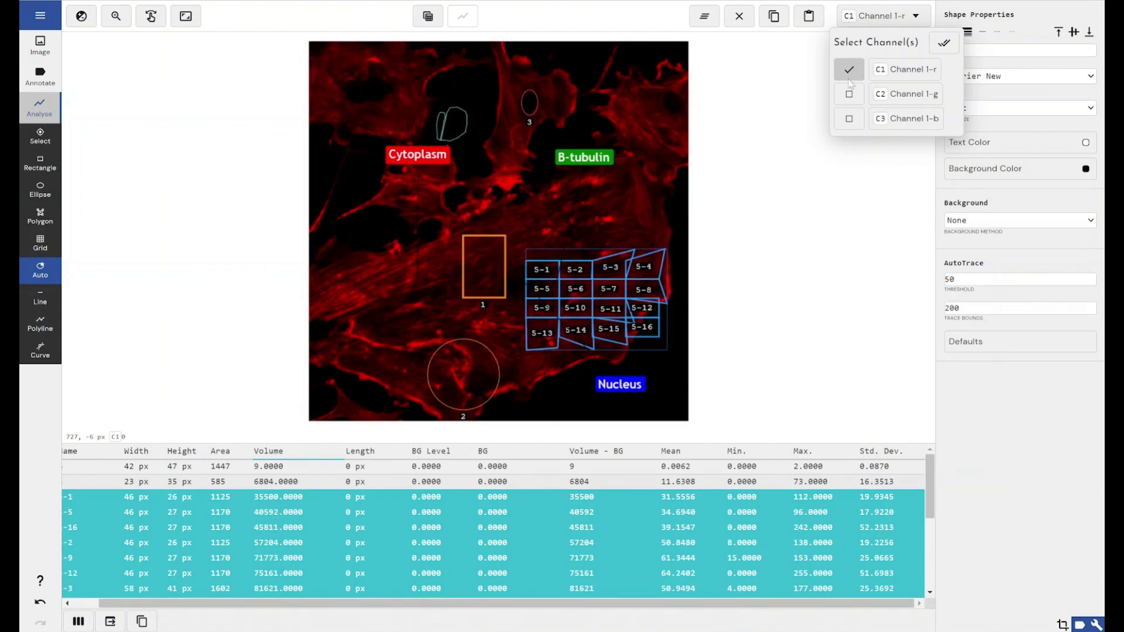
{"action": "left_click", "coordinate": [367, 289]}
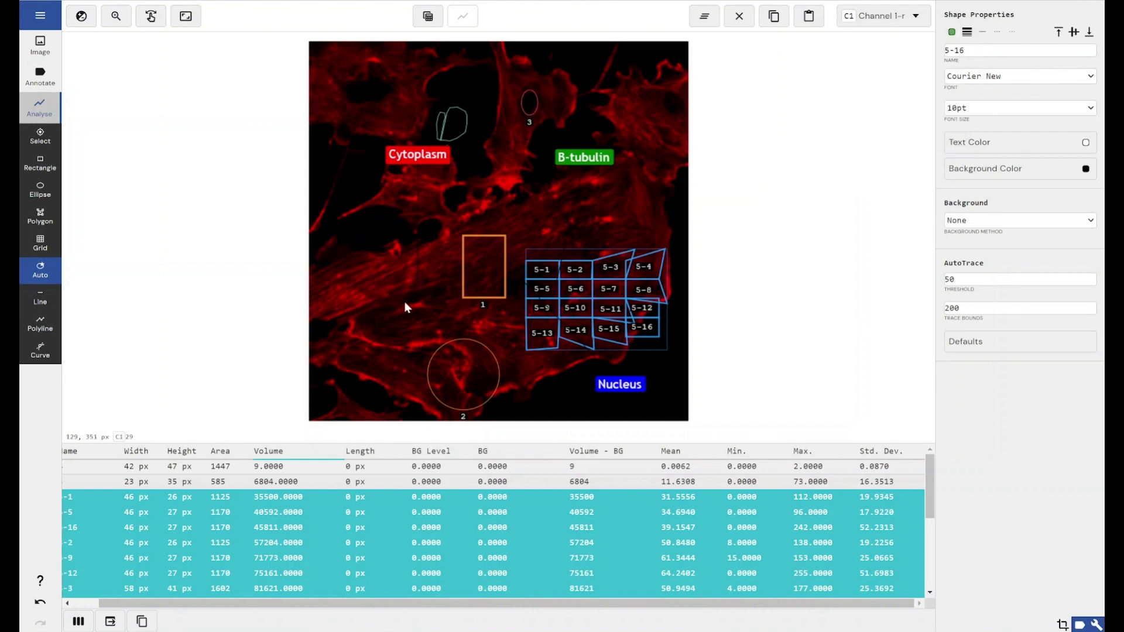
- Auto-trace a bright spot as shape 22, zoom in, then trace fibre regions 23 and 24 (201 px)
{"action": "left_click", "coordinate": [369, 286]}
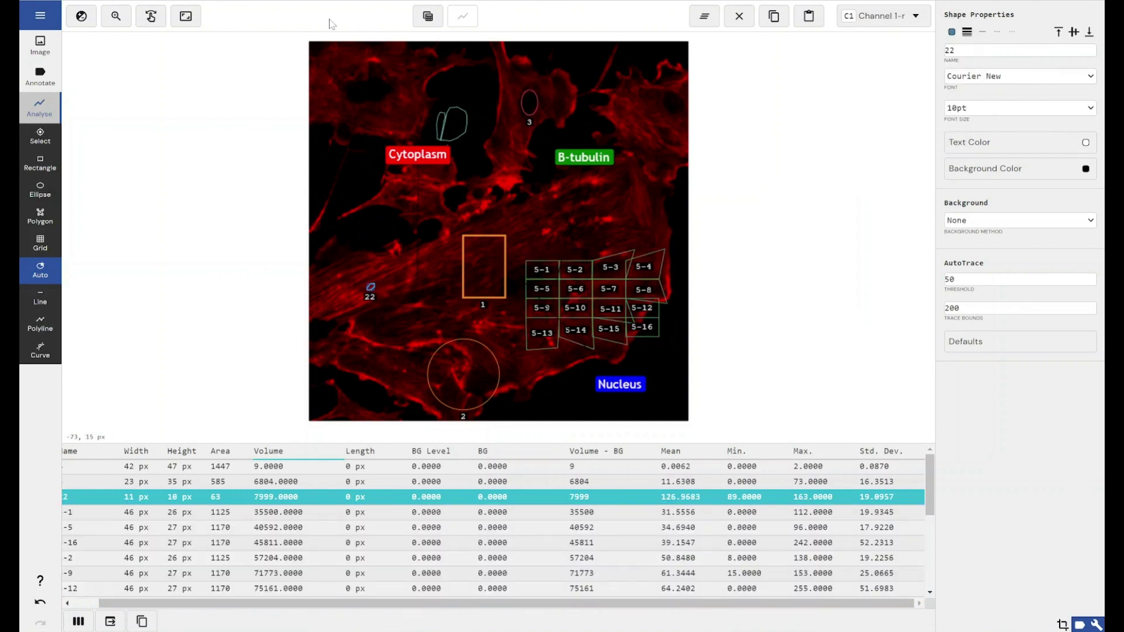
{"action": "left_click", "coordinate": [116, 16]}
{"action": "left_click_drag", "start_coordinate": [351, 267], "coordinate": [401, 297]}
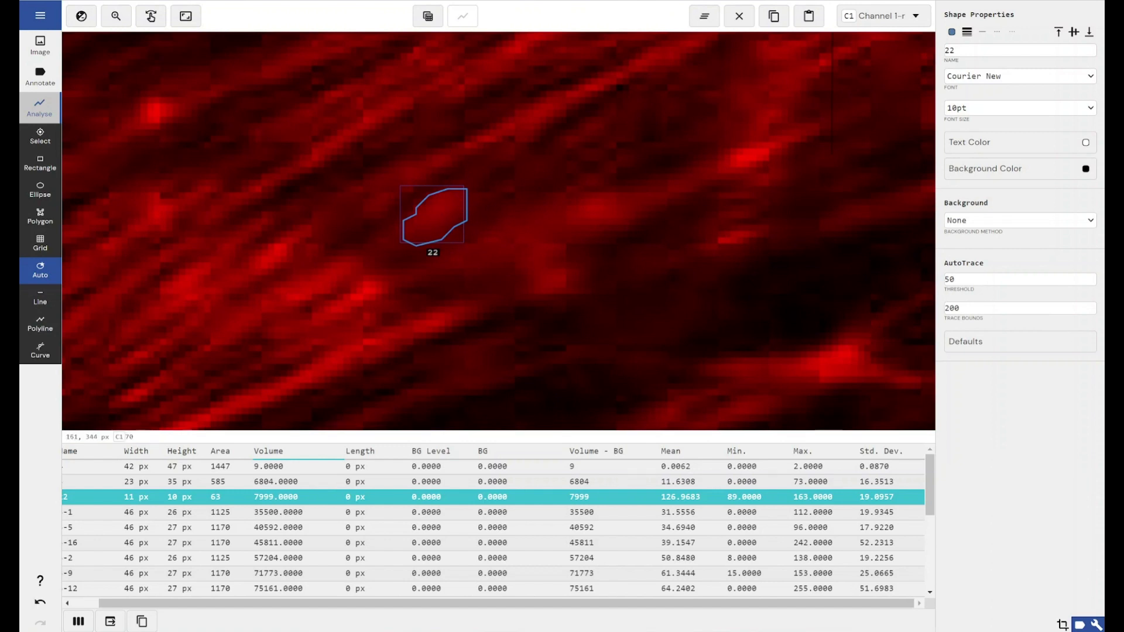
{"action": "mouse_move", "coordinate": [980, 290]}
{"action": "left_click", "coordinate": [269, 254]}
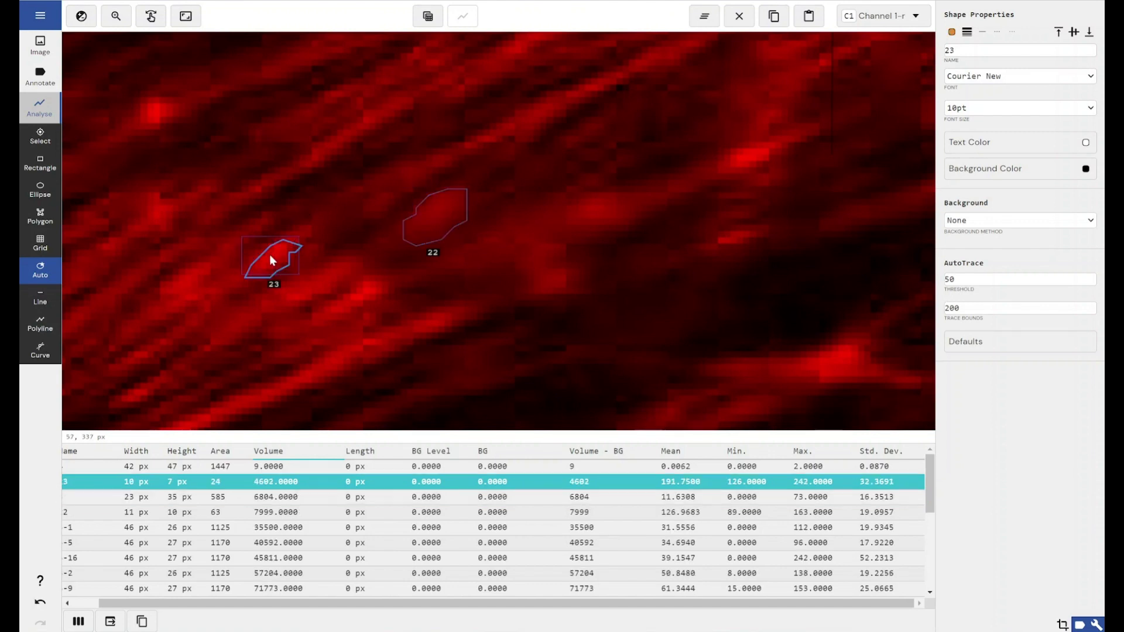
{"action": "left_click", "coordinate": [318, 287]}
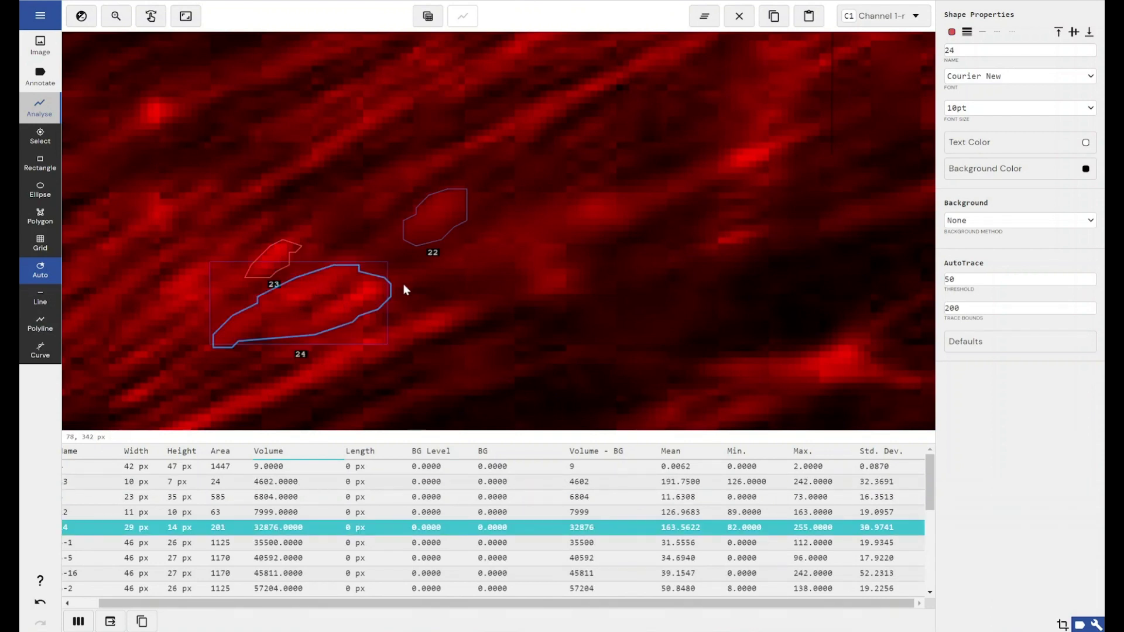
- Draw line profile 25 (196 px) down the left and line profile 26 (172 px) across the top
{"action": "left_click", "coordinate": [43, 297]}
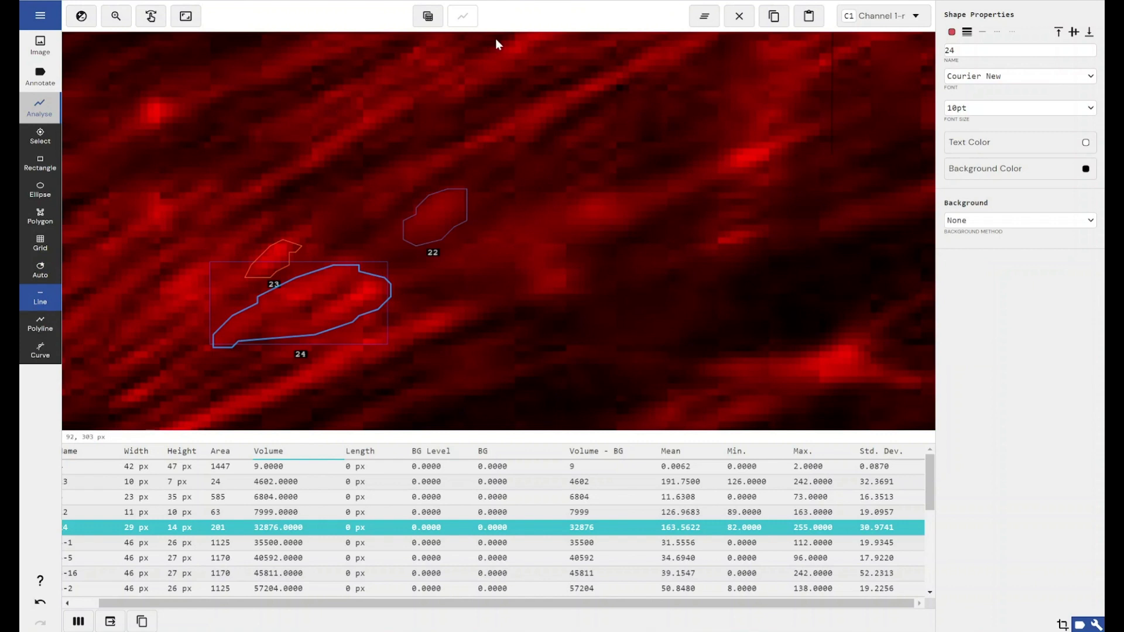
{"action": "left_click", "coordinate": [185, 16]}
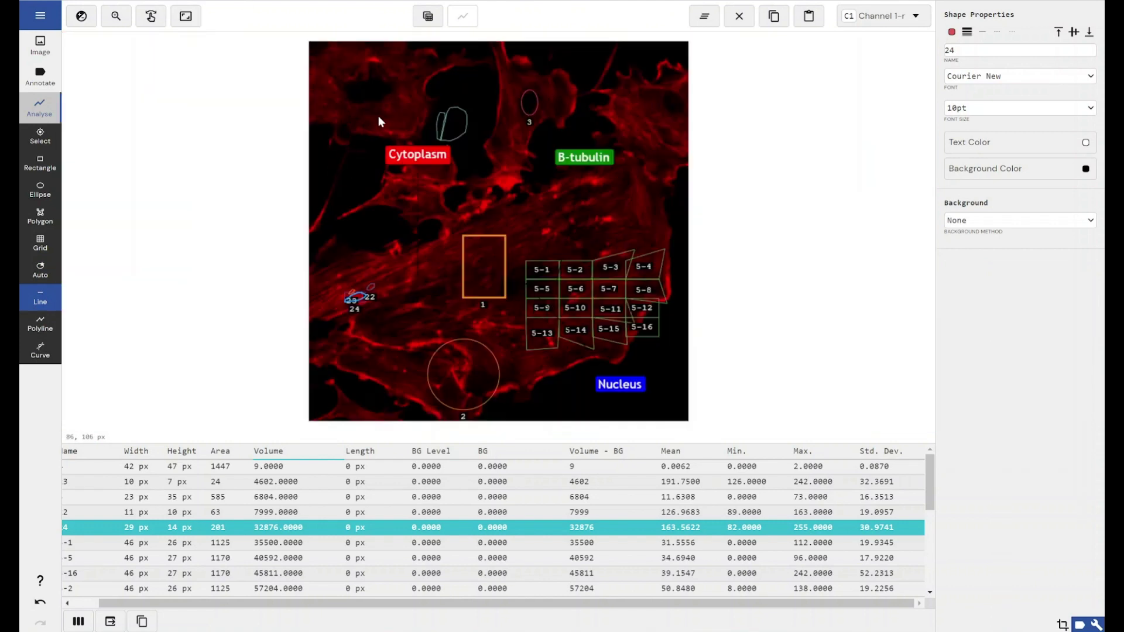
{"action": "left_click_drag", "start_coordinate": [381, 98], "coordinate": [353, 230]}
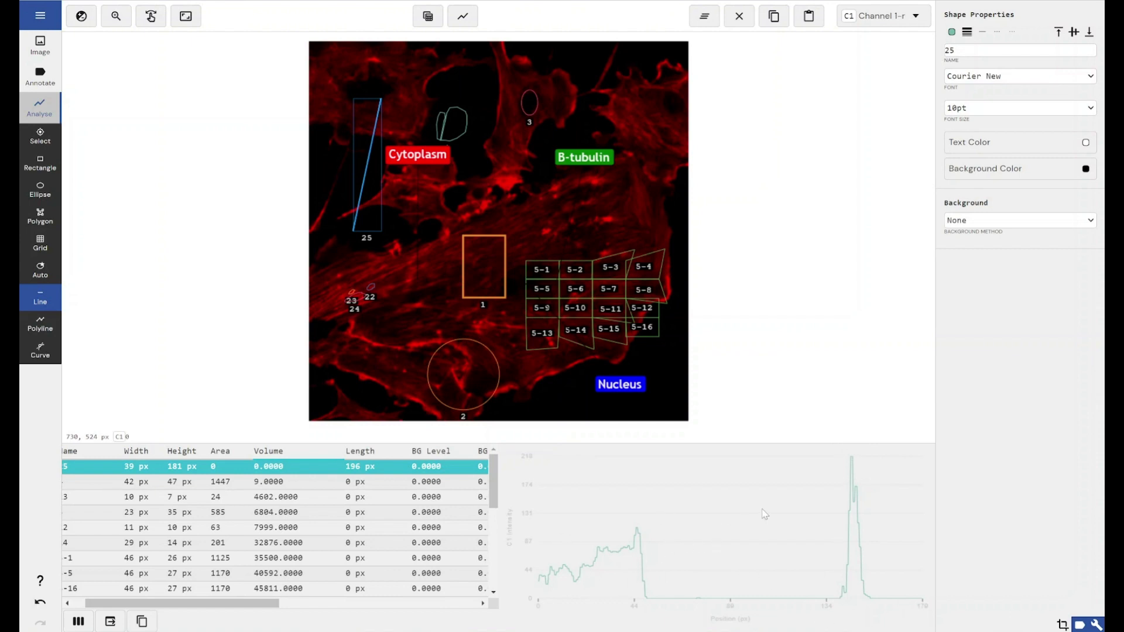
{"action": "left_click", "coordinate": [48, 326]}
{"action": "left_click", "coordinate": [41, 299]}
{"action": "left_click_drag", "start_coordinate": [525, 83], "coordinate": [404, 65]}
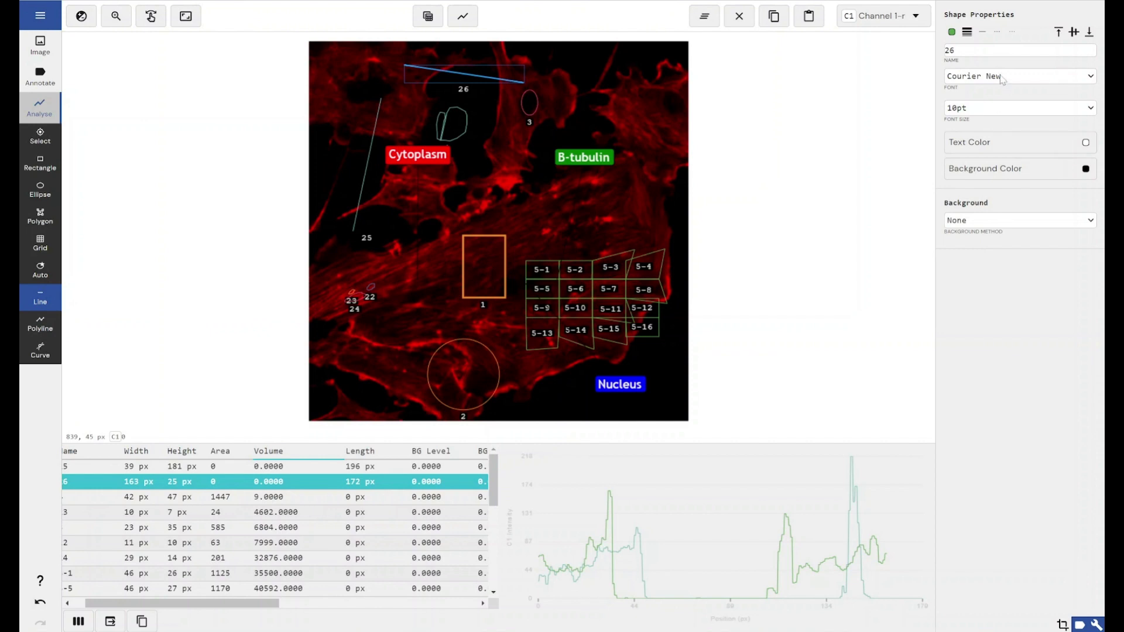
- Keep background at None and start polyline 27 zoomed in right of B-tubulin, placing its first vertices
{"action": "left_click", "coordinate": [965, 221]}
{"action": "left_click", "coordinate": [965, 228]}
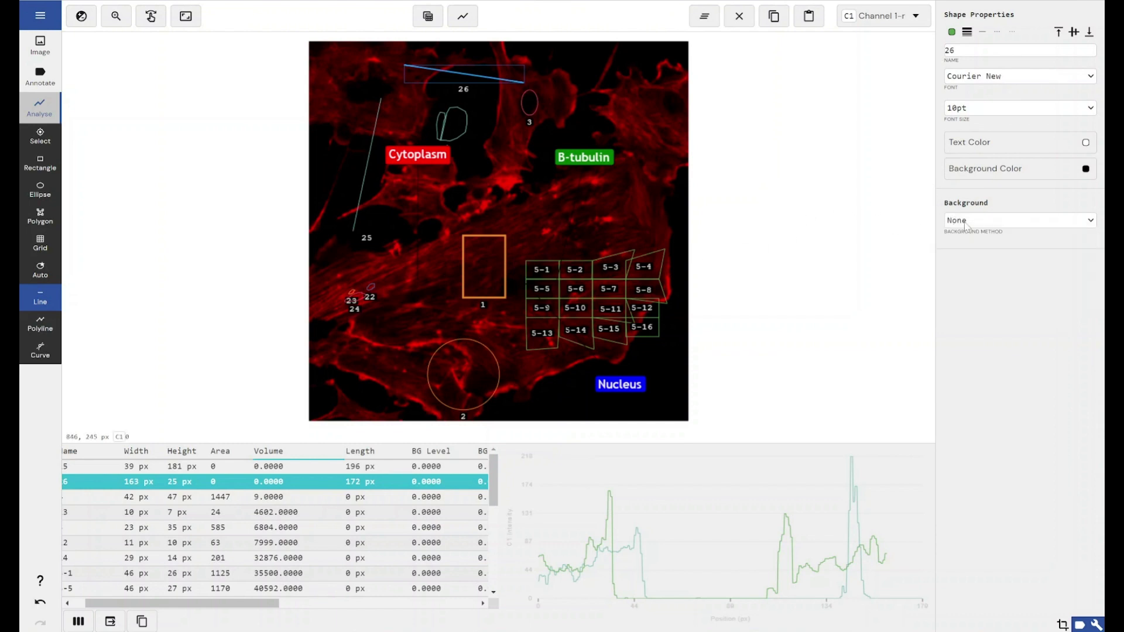
{"action": "left_click", "coordinate": [40, 324]}
{"action": "left_click", "coordinate": [116, 16]}
{"action": "left_click_drag", "start_coordinate": [583, 77], "coordinate": [659, 151]}
{"action": "left_click", "coordinate": [451, 196]}
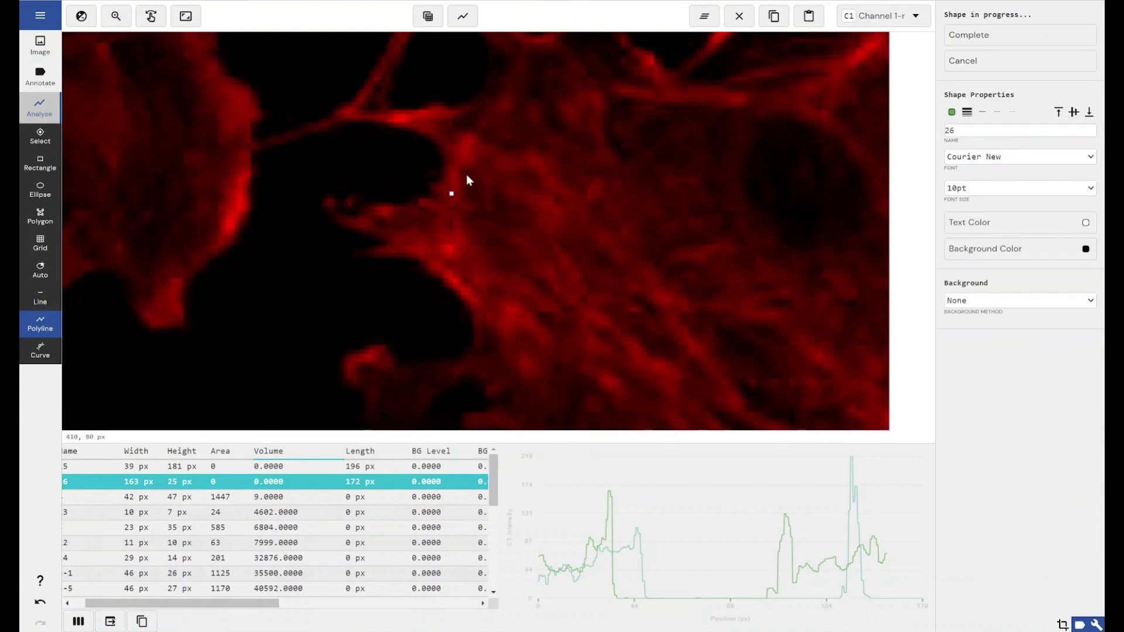
{"action": "left_click", "coordinate": [549, 159]}
{"action": "left_click", "coordinate": [605, 175]}
{"action": "left_click", "coordinate": [670, 218]}
{"action": "left_click", "coordinate": [707, 271]}
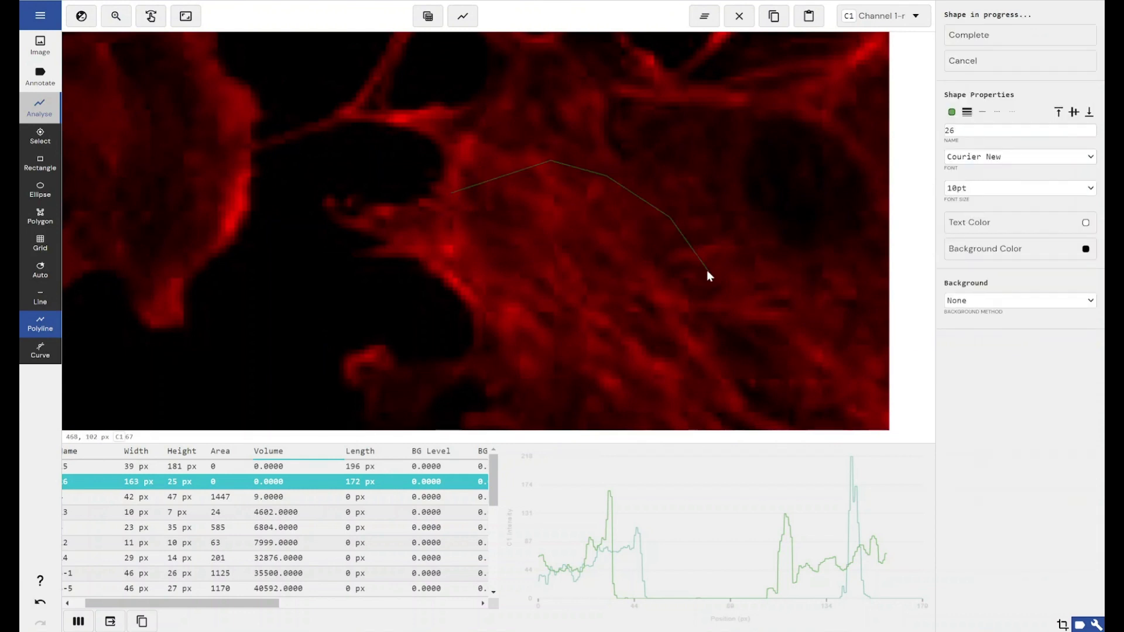
{"action": "left_click", "coordinate": [665, 324]}
{"action": "left_click", "coordinate": [588, 368]}
{"action": "left_click", "coordinate": [533, 331]}
{"action": "left_click", "coordinate": [583, 303]}
{"action": "left_click", "coordinate": [628, 310]}
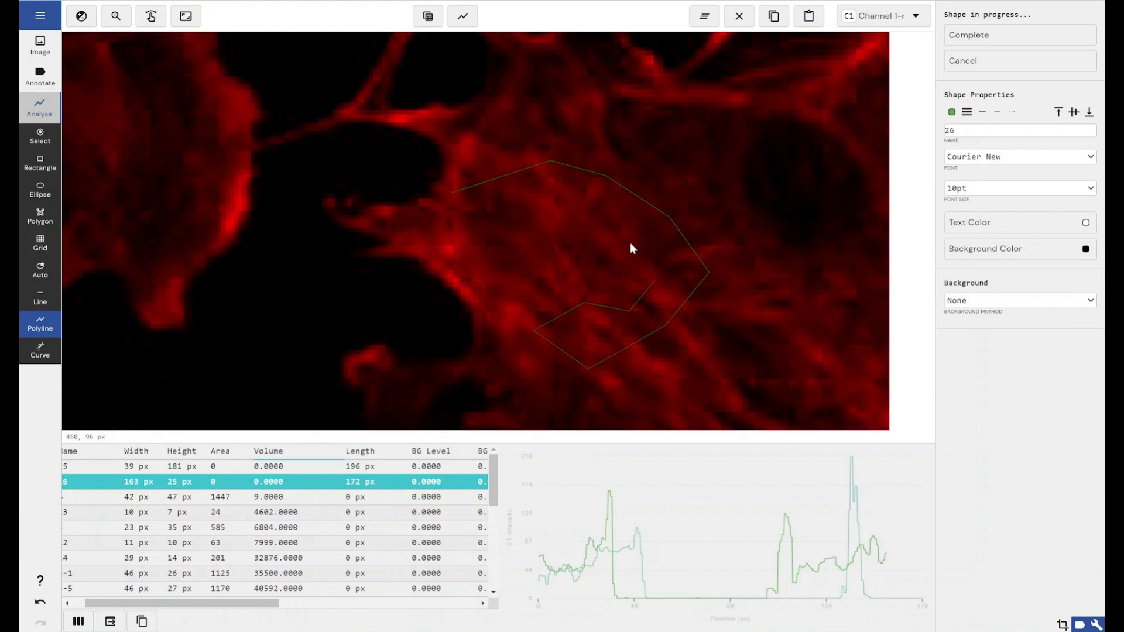
- Continue polyline 27 zigzagging down and along the bottom, completing it at 384 px
{"action": "left_click", "coordinate": [575, 222]}
{"action": "left_click", "coordinate": [538, 260]}
{"action": "left_click", "coordinate": [496, 246]}
{"action": "left_click", "coordinate": [437, 320]}
{"action": "left_click", "coordinate": [484, 322]}
{"action": "left_click", "coordinate": [385, 364]}
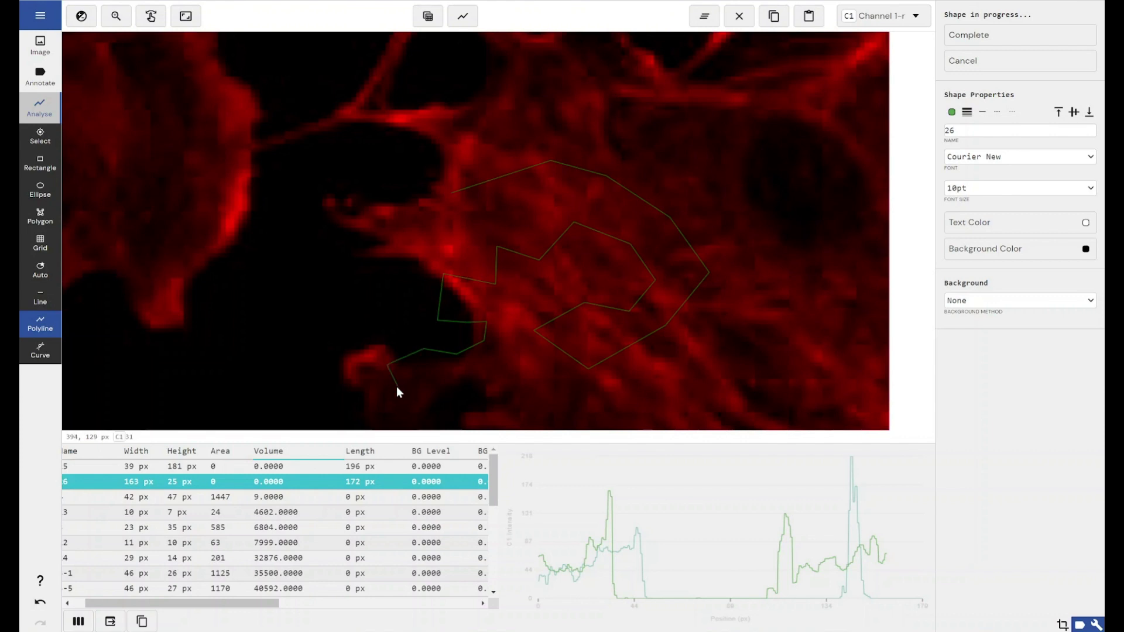
{"action": "left_click", "coordinate": [398, 388]}
{"action": "left_click", "coordinate": [425, 393]}
{"action": "left_click", "coordinate": [484, 389]}
{"action": "left_click", "coordinate": [512, 378]}
{"action": "left_click", "coordinate": [544, 382]}
{"action": "left_click", "coordinate": [579, 396]}
{"action": "left_click", "coordinate": [983, 36]}
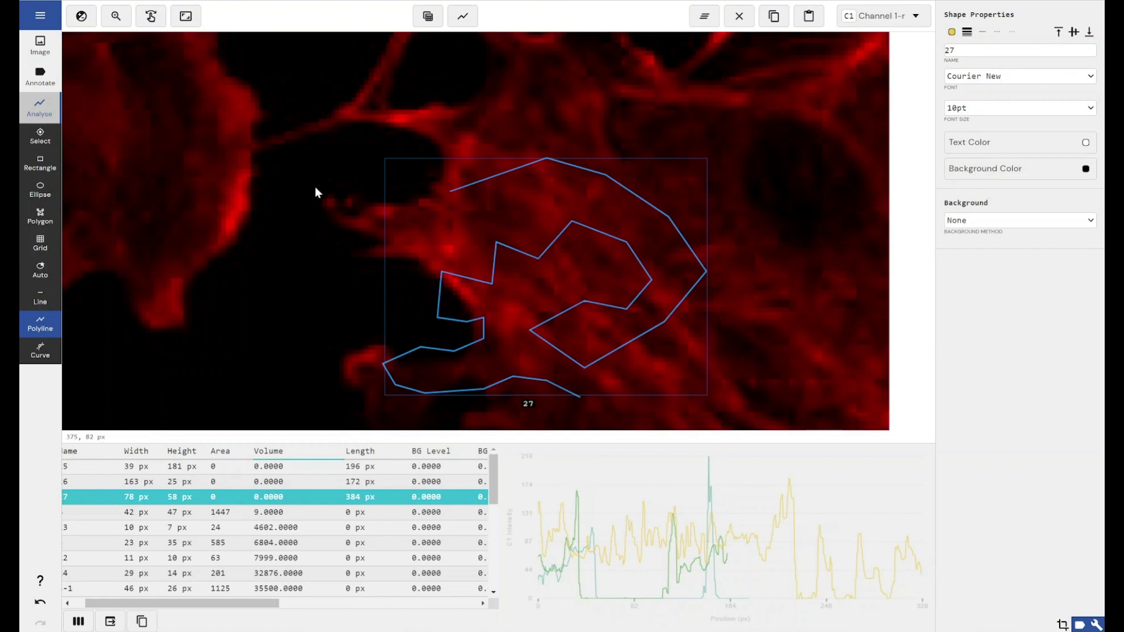
- Start curve profile 28 near the left cell edge, looping right, up, and down the left side
{"action": "left_click", "coordinate": [41, 351]}
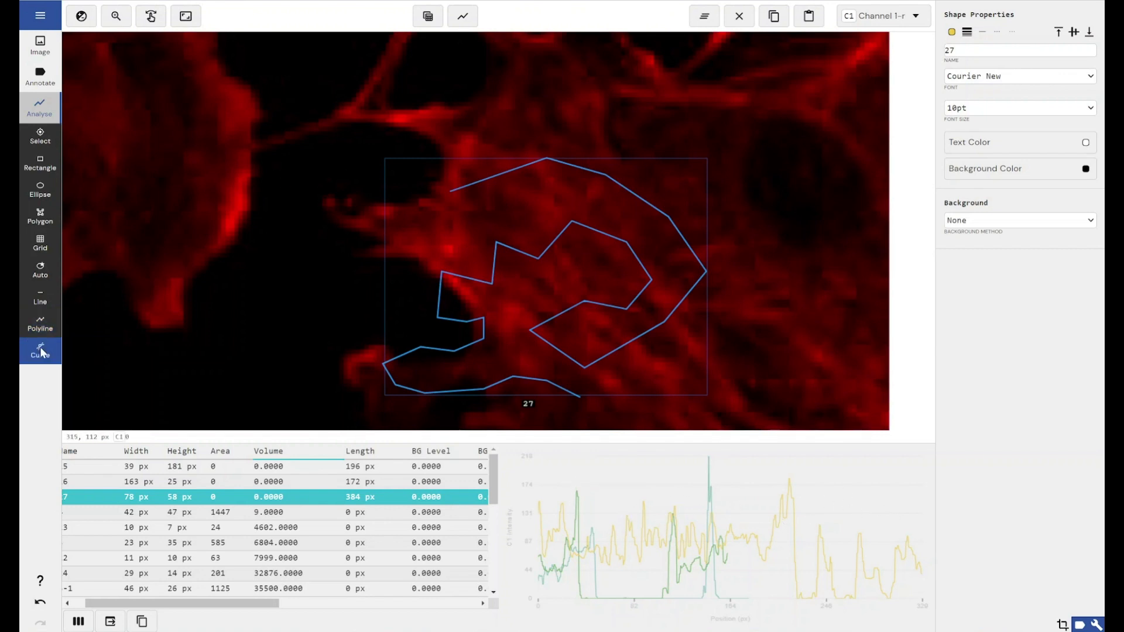
{"action": "left_click", "coordinate": [240, 162]}
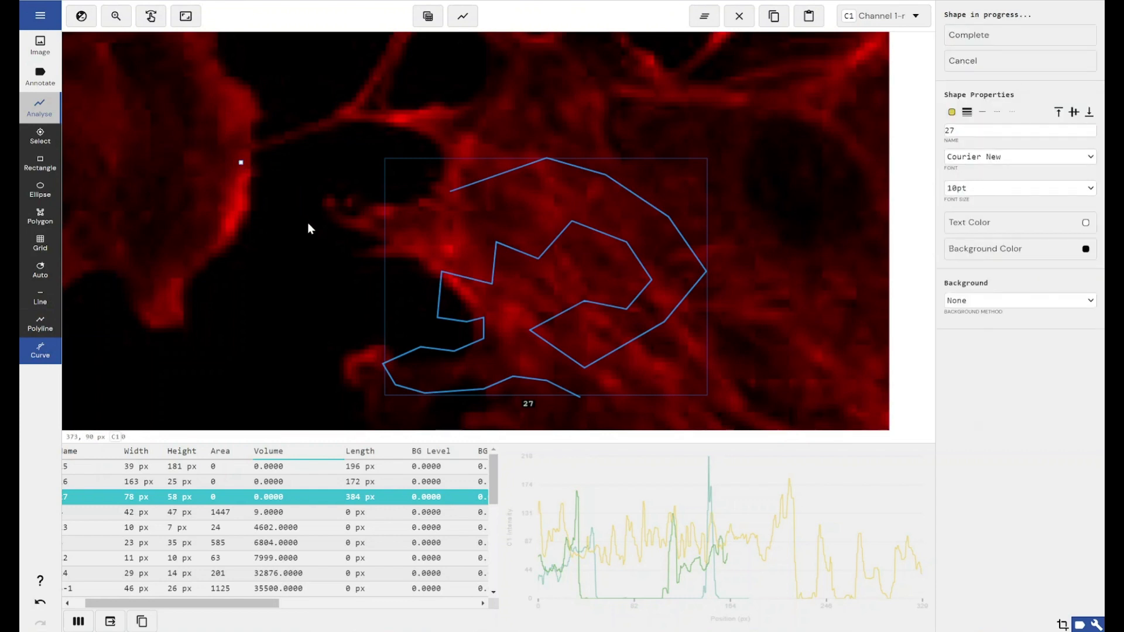
{"action": "left_click", "coordinate": [262, 294]}
{"action": "left_click", "coordinate": [206, 264]}
{"action": "left_click", "coordinate": [184, 222]}
{"action": "left_click", "coordinate": [193, 178]}
{"action": "left_click", "coordinate": [146, 173]}
{"action": "left_click", "coordinate": [133, 294]}
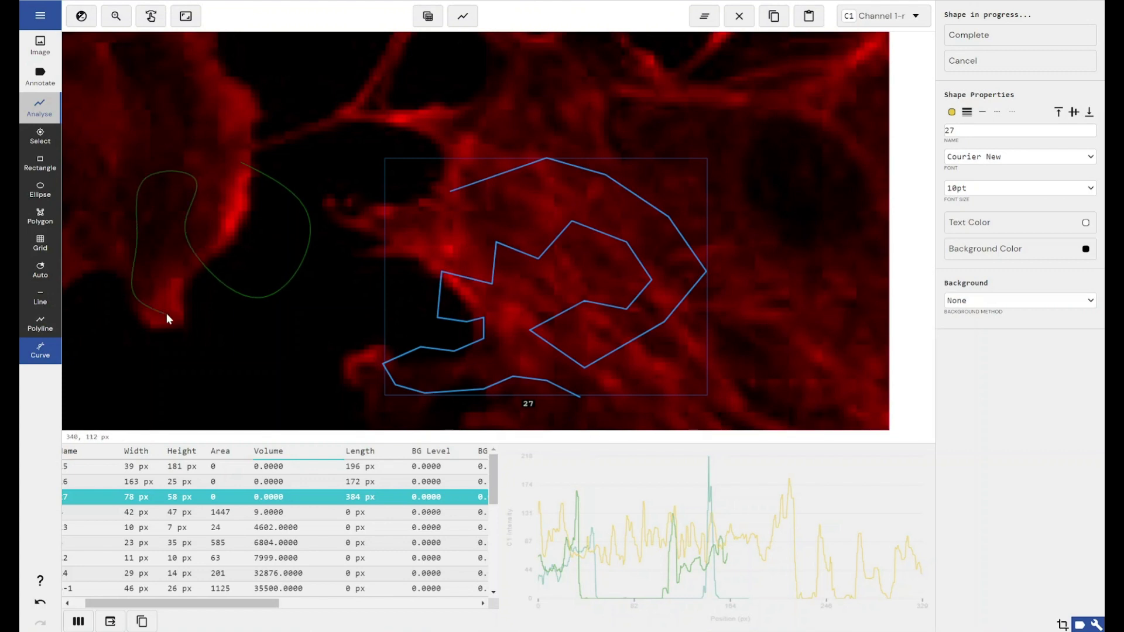
- Extend curve 28 along the bottom and back up to the right, completing it at 346 px
{"action": "left_click", "coordinate": [203, 353]}
{"action": "left_click", "coordinate": [255, 358]}
{"action": "left_click", "coordinate": [353, 300]}
{"action": "left_click", "coordinate": [351, 249]}
{"action": "left_click", "coordinate": [352, 182]}
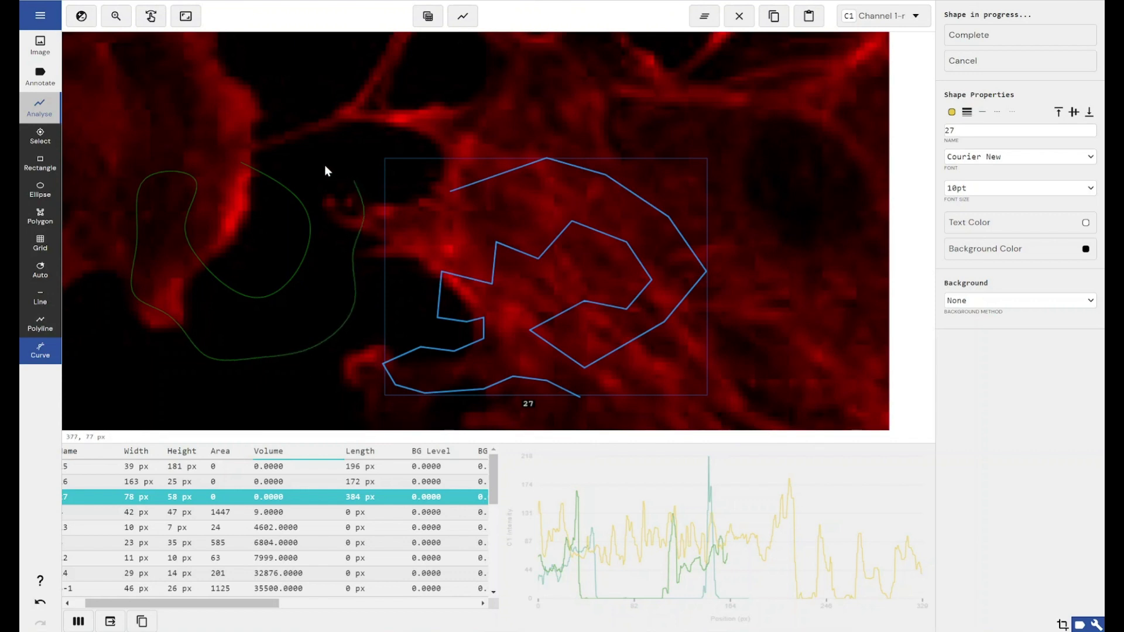
{"action": "left_click", "coordinate": [324, 166]}
{"action": "left_click", "coordinate": [343, 137]}
{"action": "left_click", "coordinate": [410, 138]}
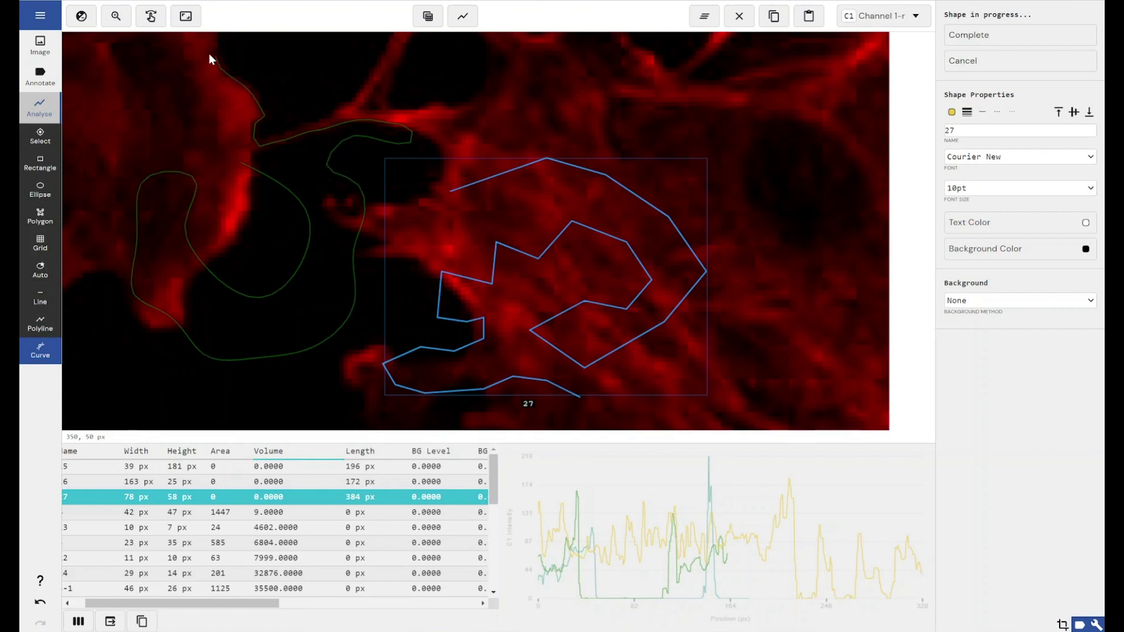
{"action": "left_click", "coordinate": [970, 32]}
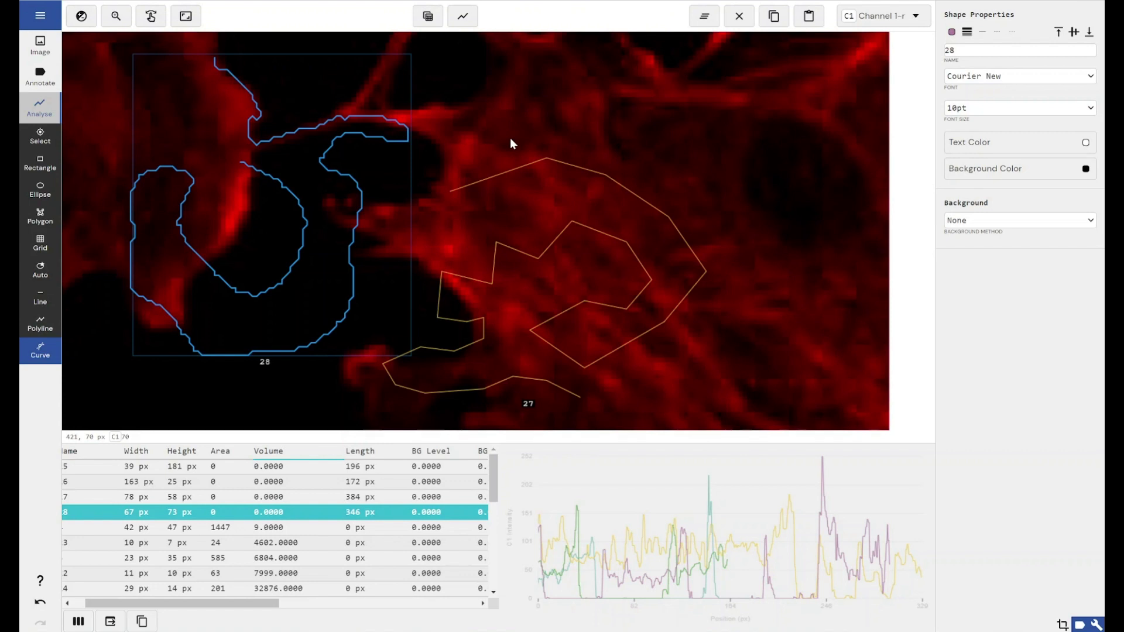
- Open the main menu, dismiss it, then bring it up again to show the export and report options
{"action": "left_click", "coordinate": [39, 27]}
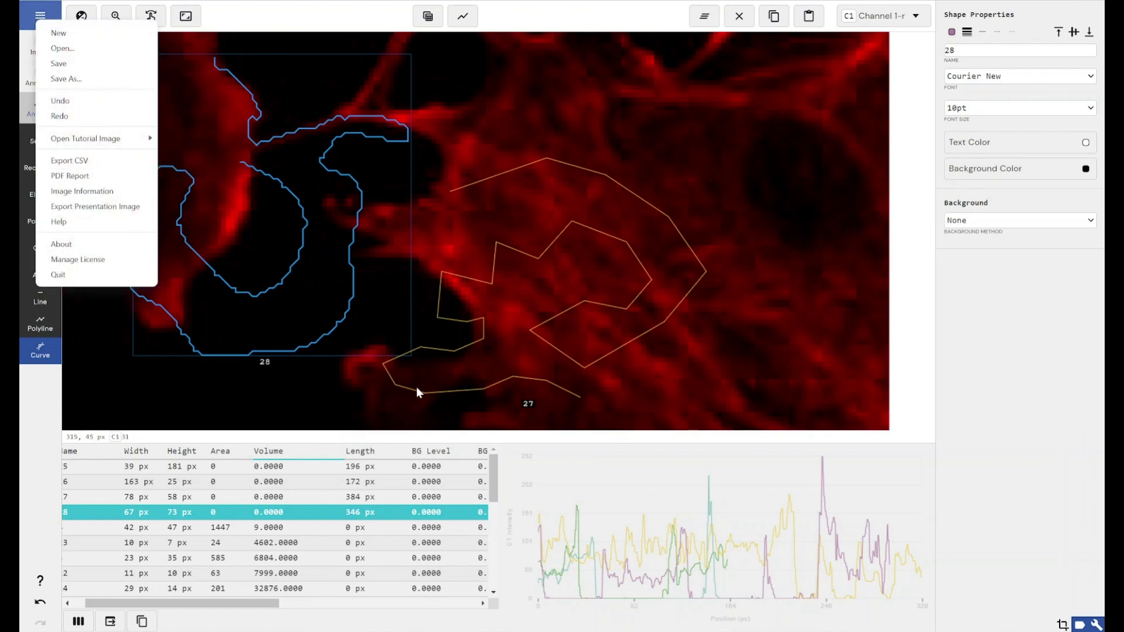
{"action": "left_click", "coordinate": [158, 115]}
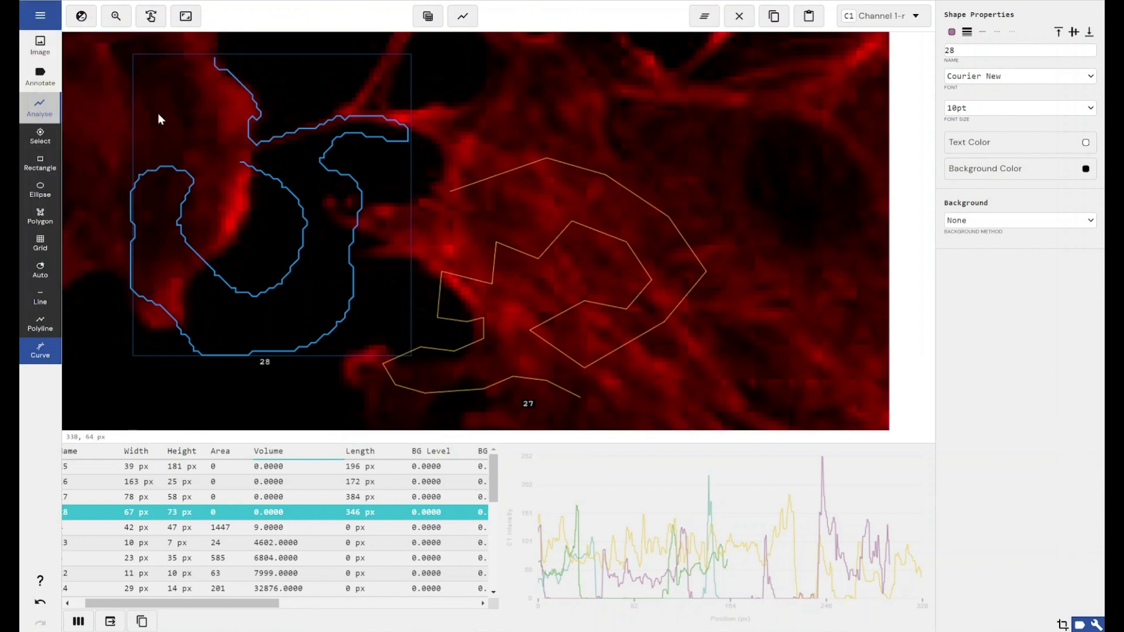
{"action": "left_click", "coordinate": [40, 15]}
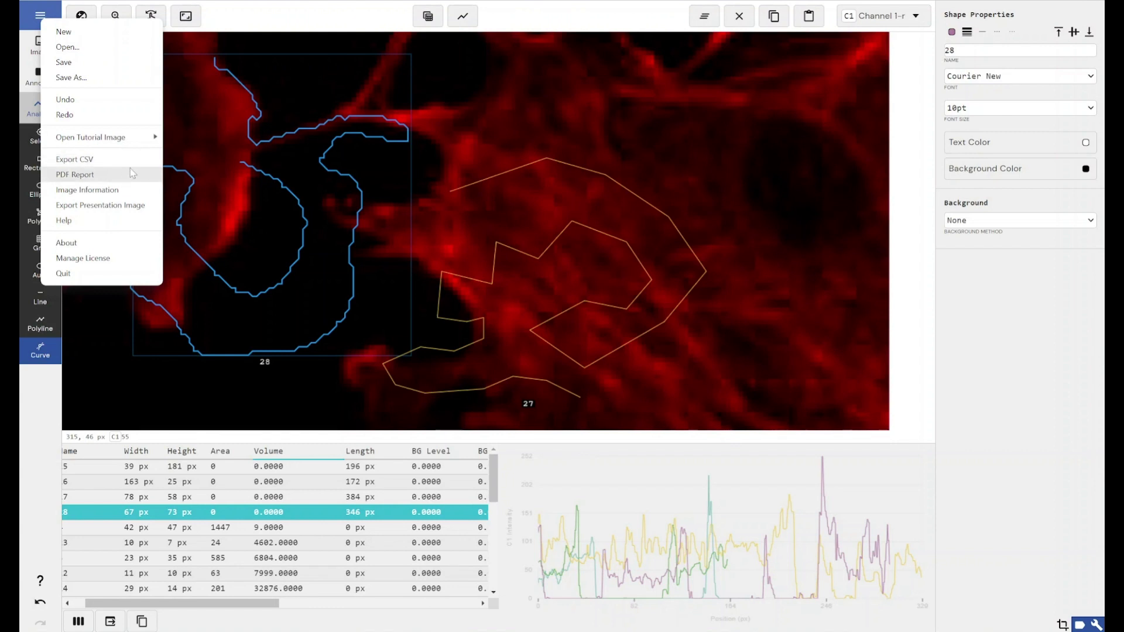
- Choose Export Presentation Image to preview the labelled cell image at 512x512 px, 96 dpi
{"action": "left_click", "coordinate": [125, 205]}
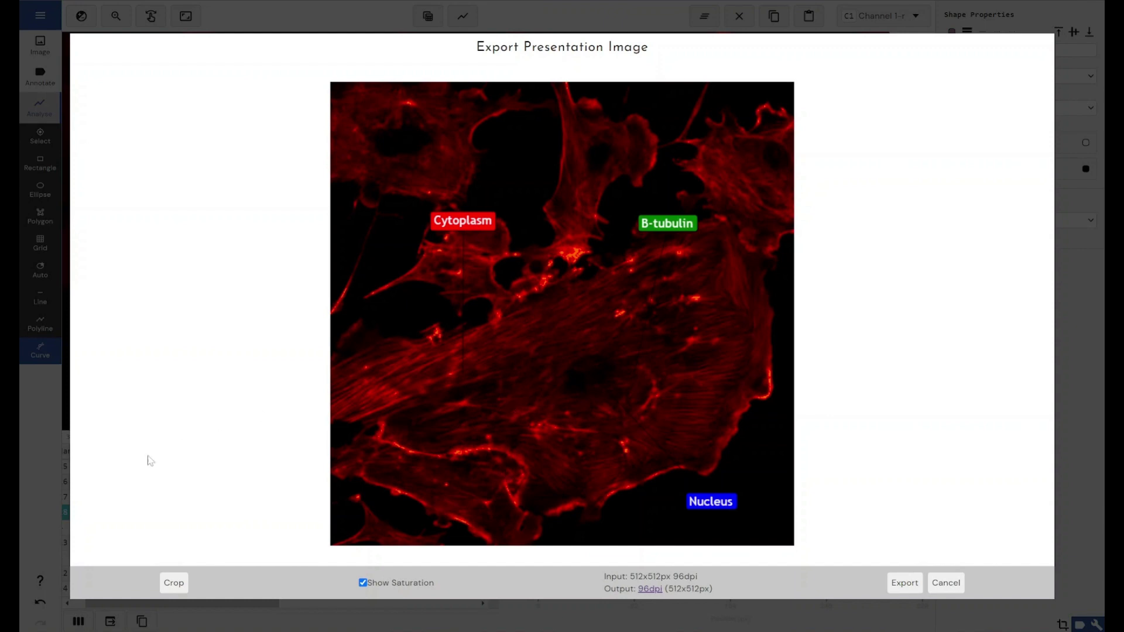
- Close the presentation image export and copy the measurements to the clipboard
{"action": "left_click", "coordinate": [44, 458]}
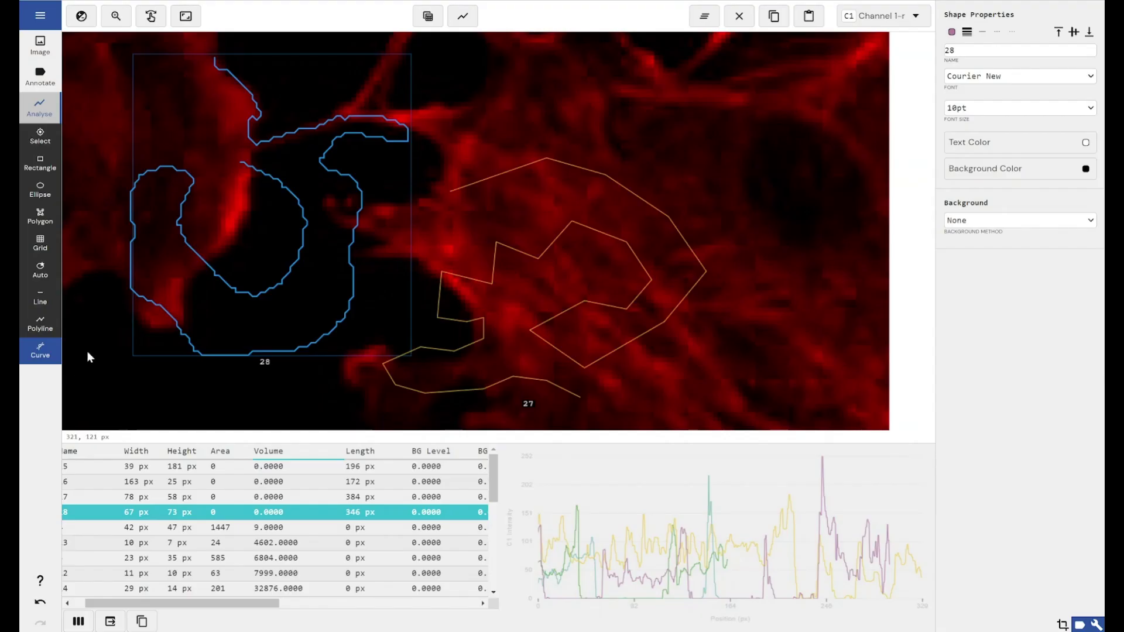
{"action": "left_click", "coordinate": [143, 623]}
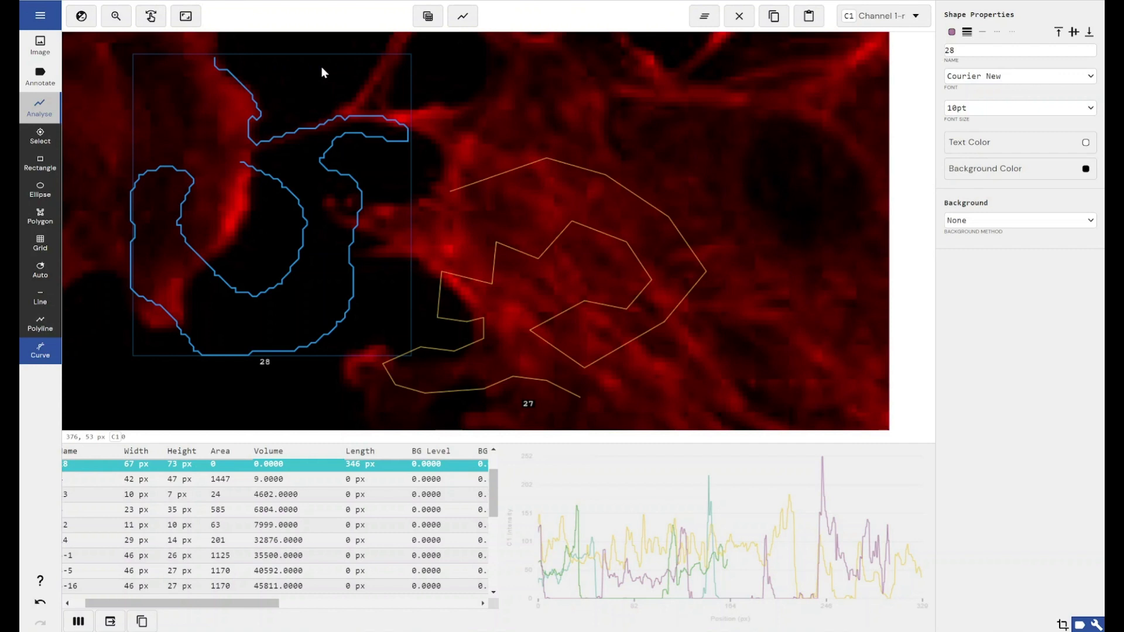
- Trace a small three-point curve loop above polyline 27, returning to its start point to close it
{"action": "left_click", "coordinate": [448, 110]}
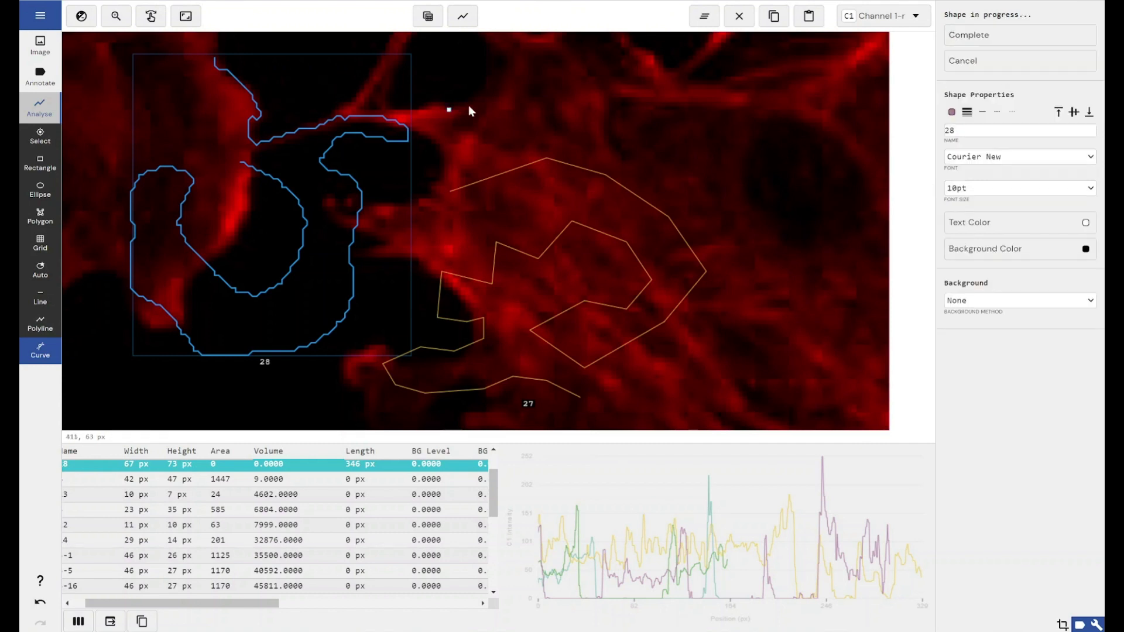
{"action": "left_click", "coordinate": [507, 58]}
{"action": "left_click", "coordinate": [423, 109]}
{"action": "left_click", "coordinate": [447, 111]}
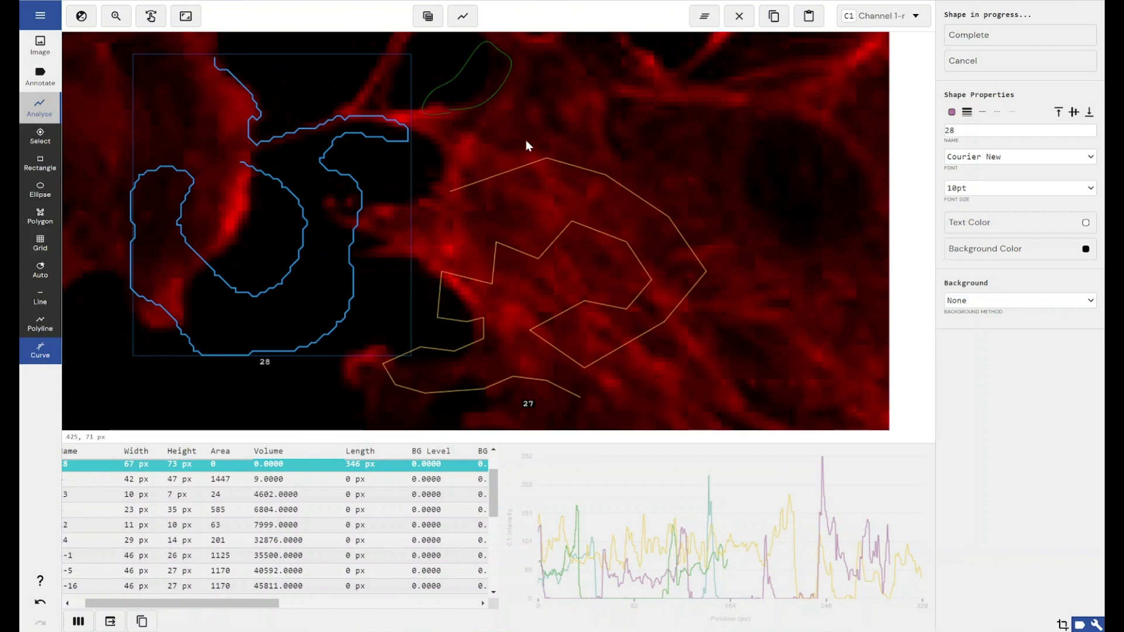